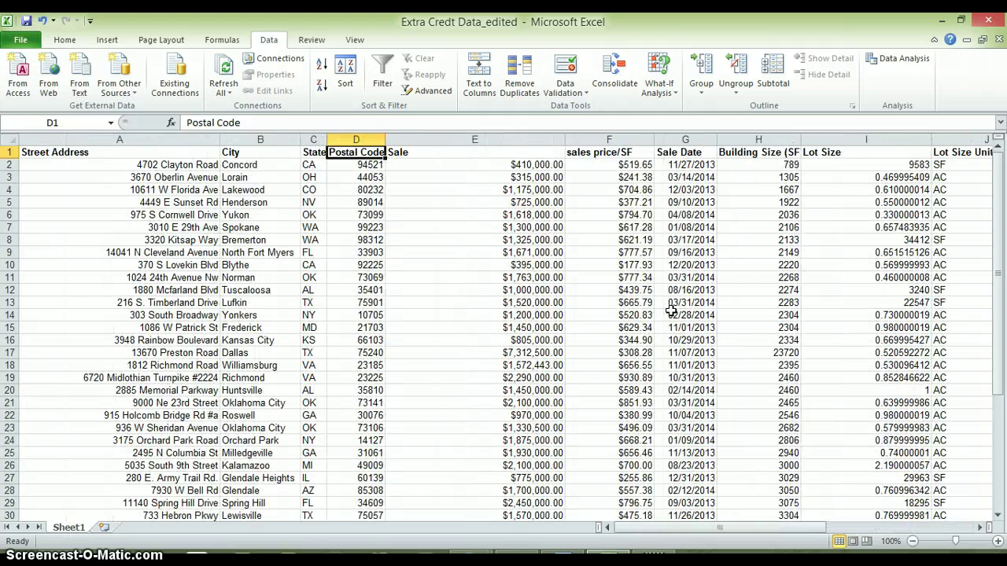
Step: Add the header "Full Address" in cell M1, the first empty column after SF
{"action": "scroll", "coordinate": [670, 311], "scroll_direction": "right", "scroll_amount": 5}
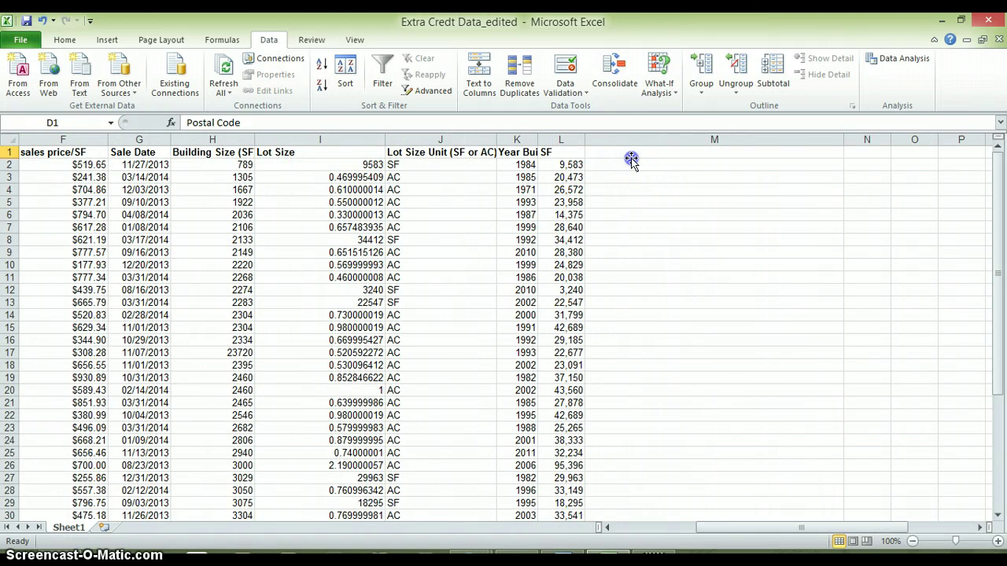
{"action": "left_click", "coordinate": [631, 155]}
{"action": "type", "text": "Fu"}
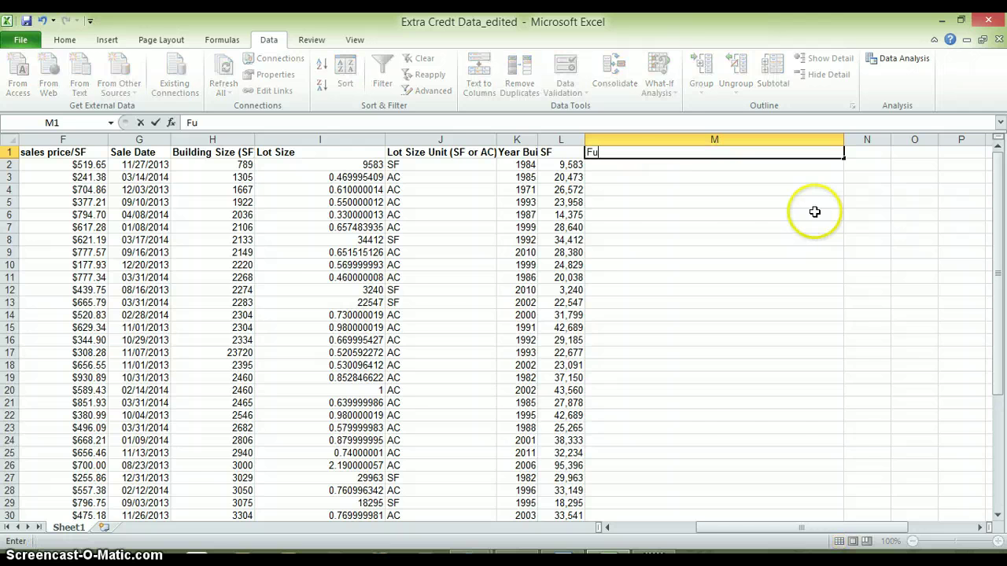
{"action": "type", "text": "ll Address"}
{"action": "key", "text": "Return"}
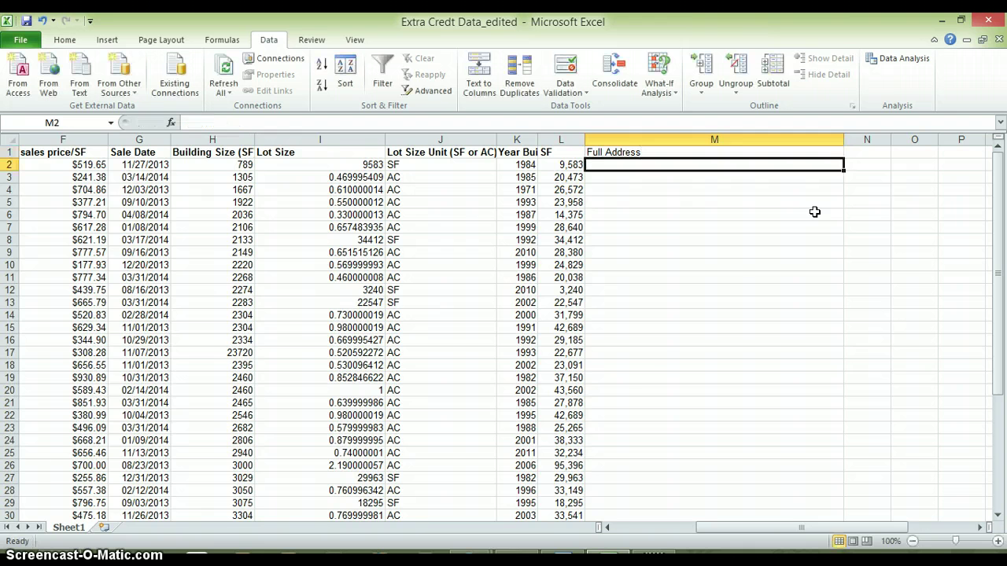
Step: Start a CONCATENATE formula in M2 with the street address cell A2 as its first argument
{"action": "type", "text": "="}
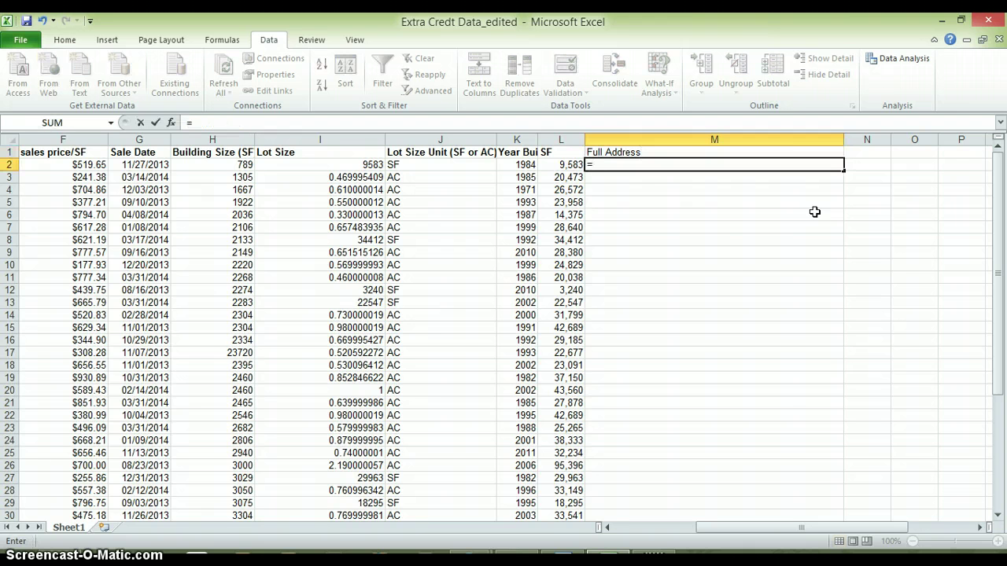
{"action": "type", "text": "Con"}
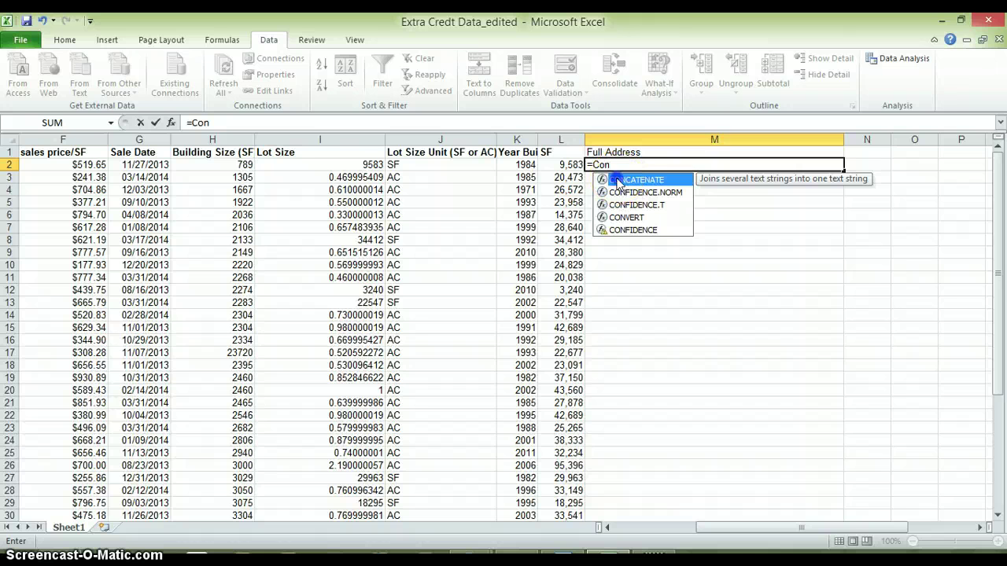
{"action": "double_click", "coordinate": [625, 181]}
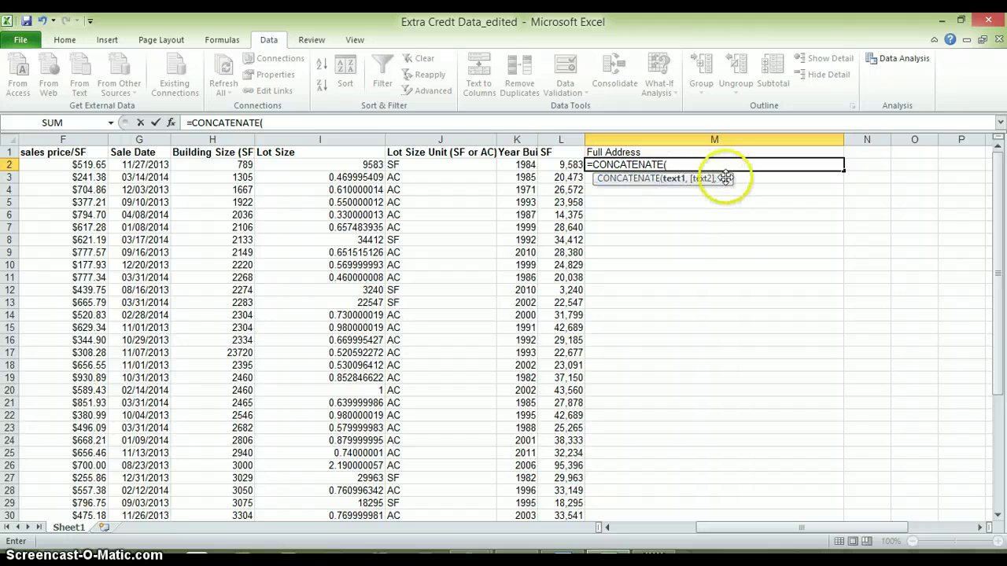
{"action": "key", "text": "Left"}
{"action": "key", "text": "Left"}
{"action": "key", "text": "Left"}
{"action": "key", "text": "Left"}
{"action": "key", "text": "Left"}
{"action": "key", "text": "Left"}
{"action": "key", "text": "Left"}
{"action": "key", "text": "Left"}
{"action": "key", "text": "Left"}
{"action": "key", "text": "Left"}
{"action": "key", "text": "Left"}
{"action": "key", "text": "Left"}
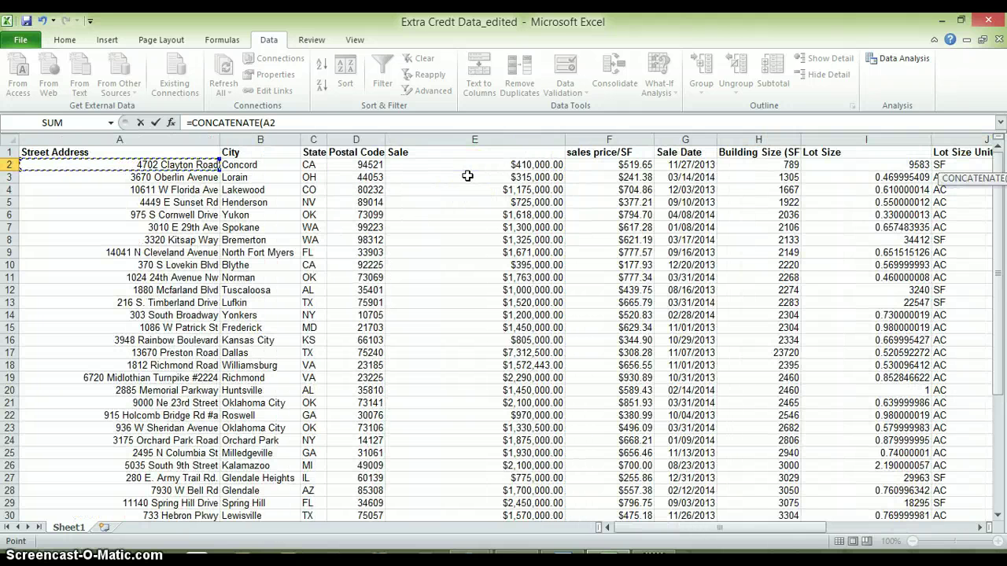
Step: Append a quoted space and the city cell B2 to the CONCATENATE arguments
{"action": "type", "text": ","}
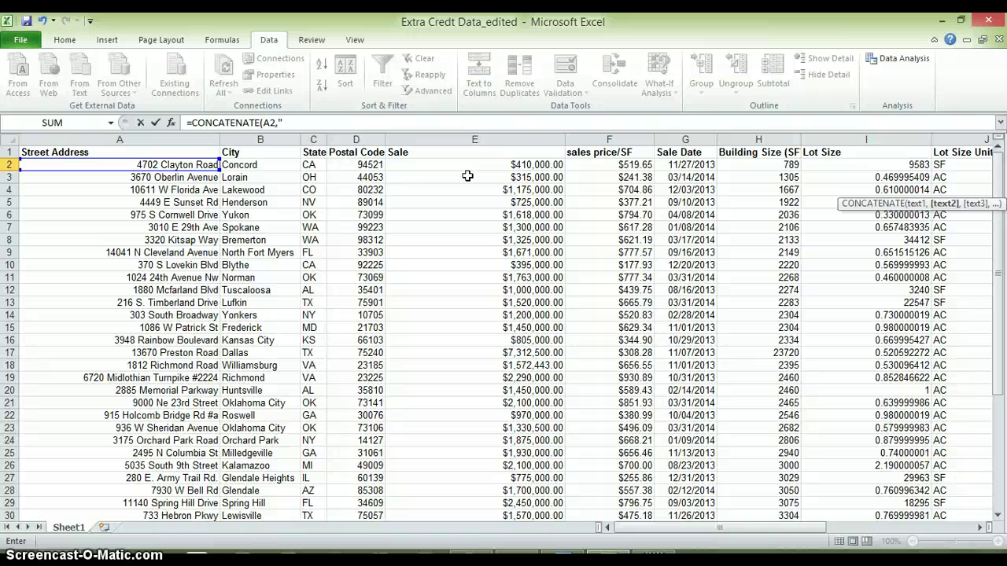
{"action": "type", "text": "\" \","}
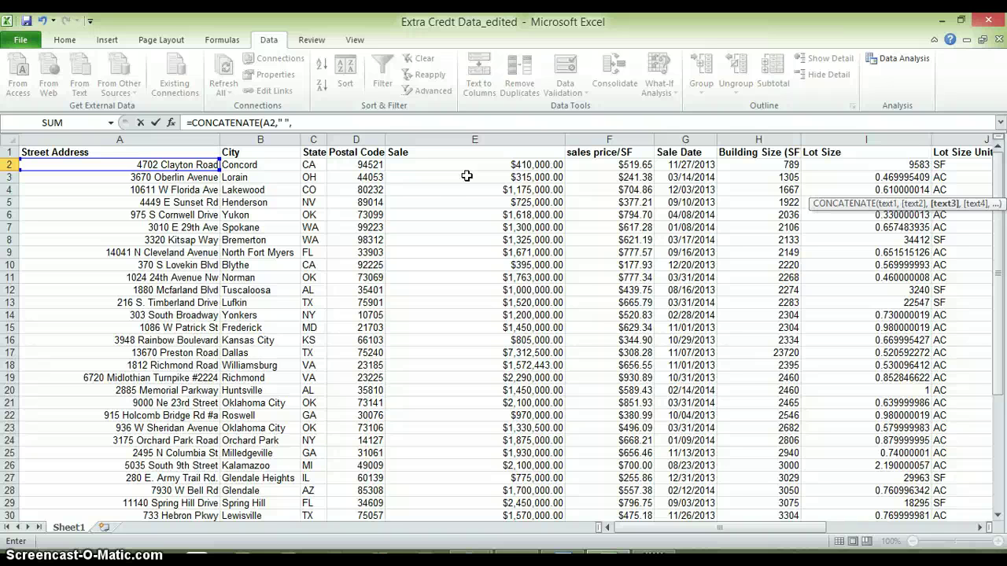
{"action": "left_click", "coordinate": [253, 164]}
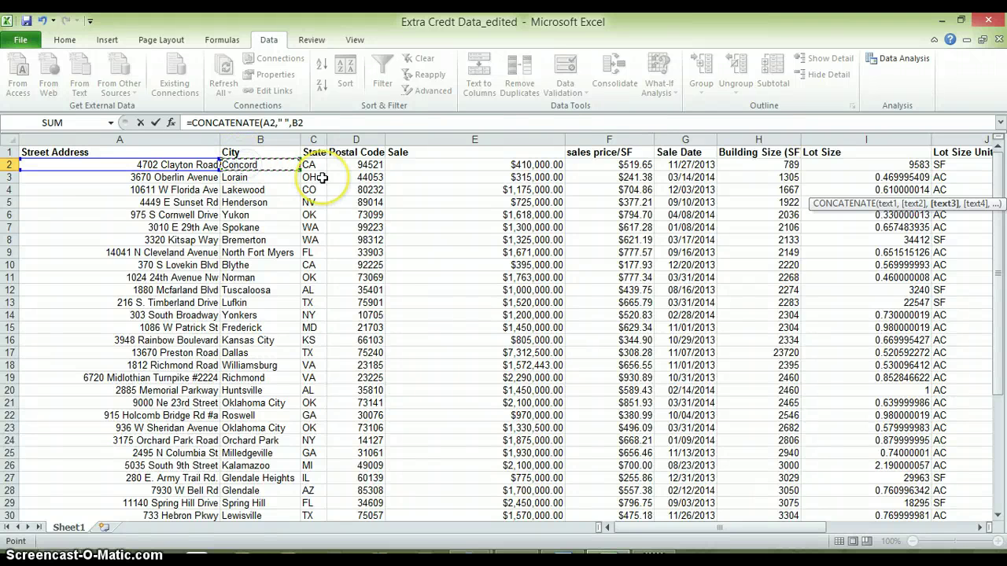
Step: Append a quoted comma, a quoted space, the state cell C2 and another quoted space to the formula, and leave the cell
{"action": "type", "text": ","}
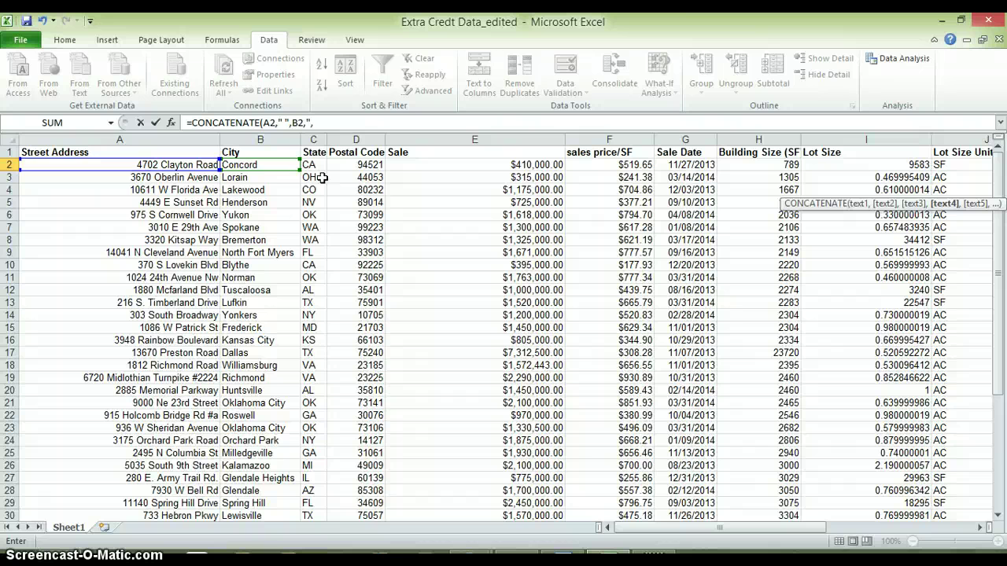
{"action": "type", "text": "\",\","}
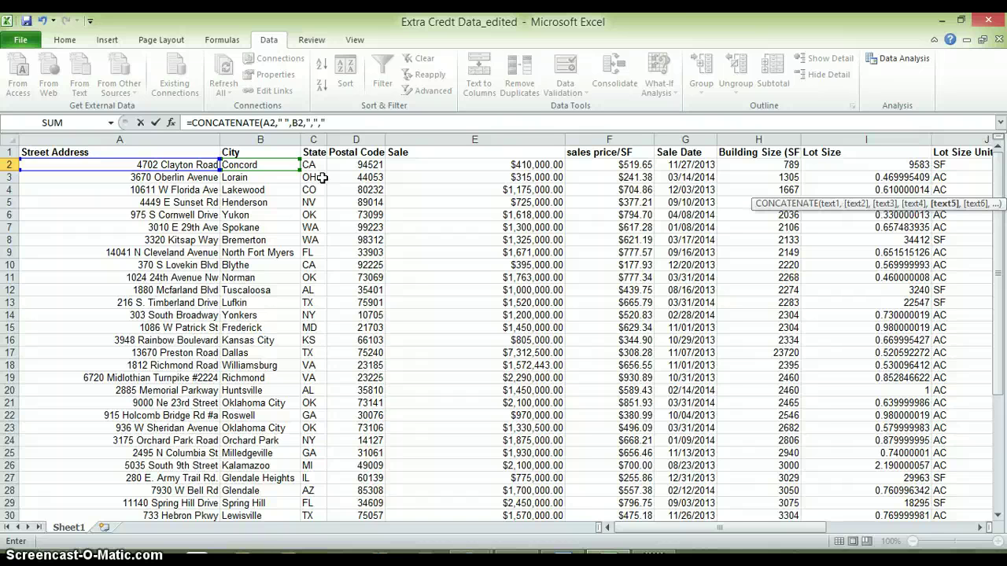
{"action": "type", "text": "\" \","}
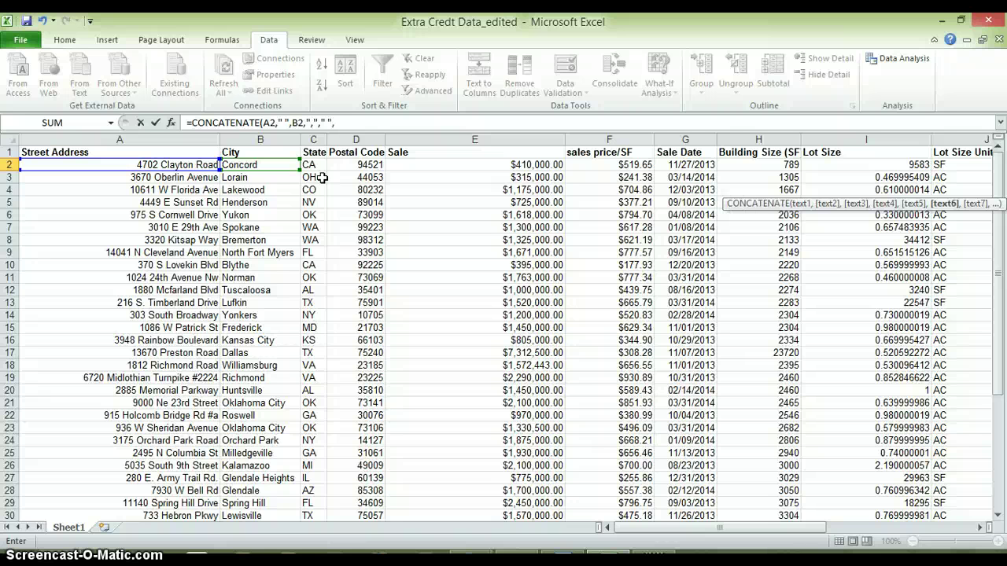
{"action": "left_click", "coordinate": [313, 165]}
{"action": "type", "text": ",\""}
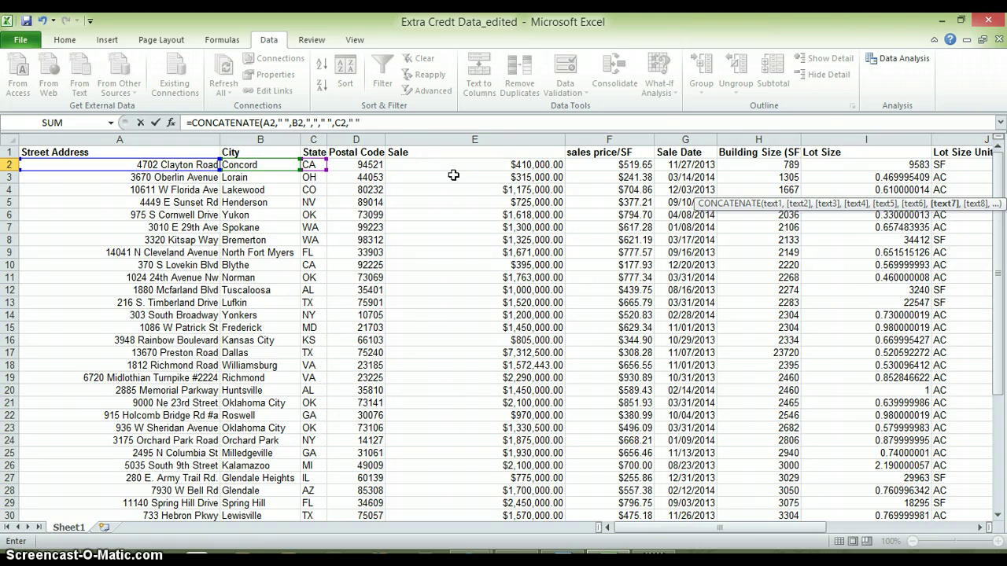
{"action": "key", "text": "Escape"}
{"action": "left_click", "coordinate": [369, 164]}
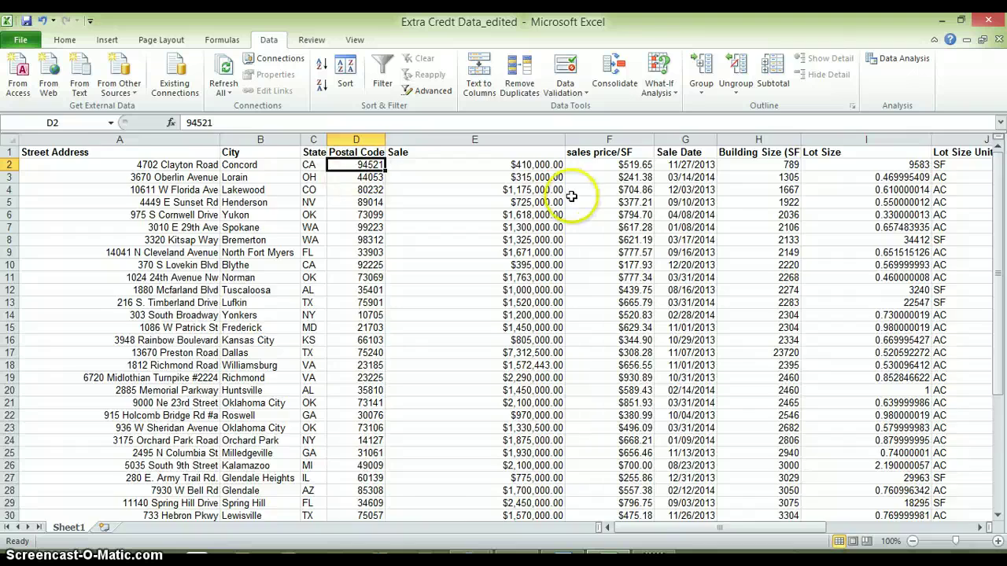
Step: Edit the M2 formula to include postal code cell D2 as the last argument: =CONCATENATE(A2," ",B2,","," ",C2," ",D2)
{"action": "scroll", "coordinate": [571, 197], "scroll_direction": "right", "scroll_amount": 10}
{"action": "scroll", "coordinate": [427, 168], "scroll_direction": "left", "scroll_amount": 10}
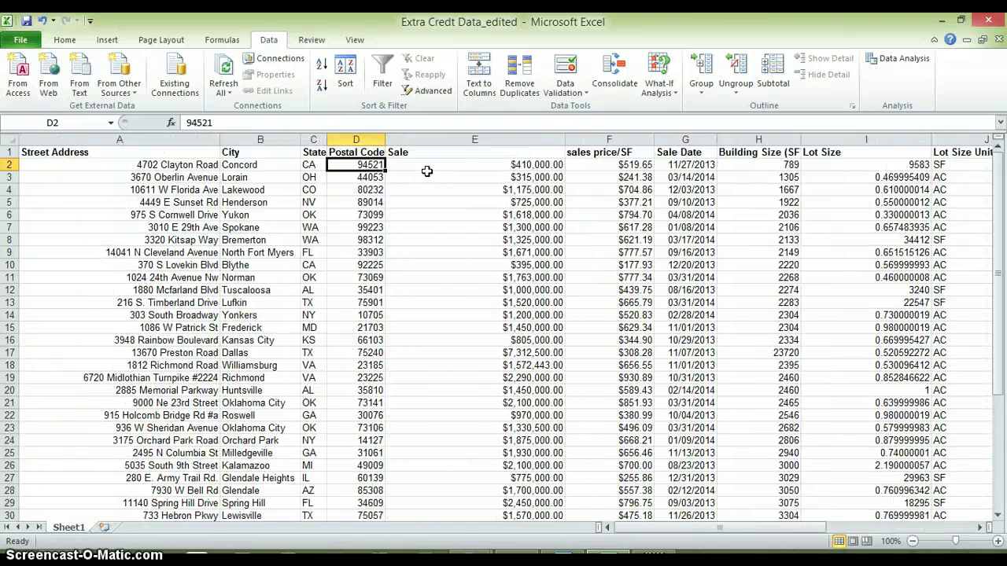
{"action": "scroll", "coordinate": [427, 168], "scroll_direction": "right", "scroll_amount": 6}
{"action": "left_click", "coordinate": [492, 165]}
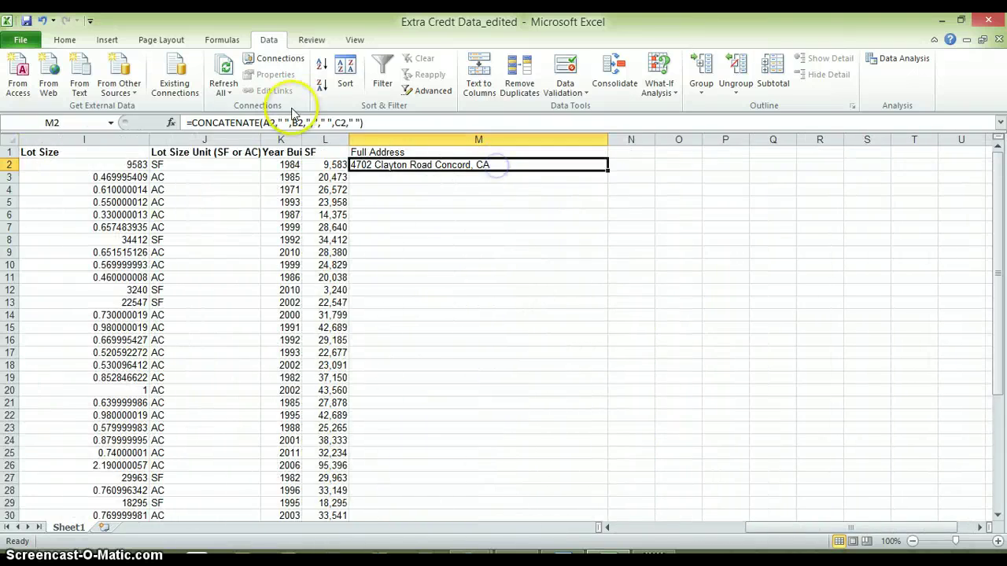
{"action": "left_click", "coordinate": [361, 123]}
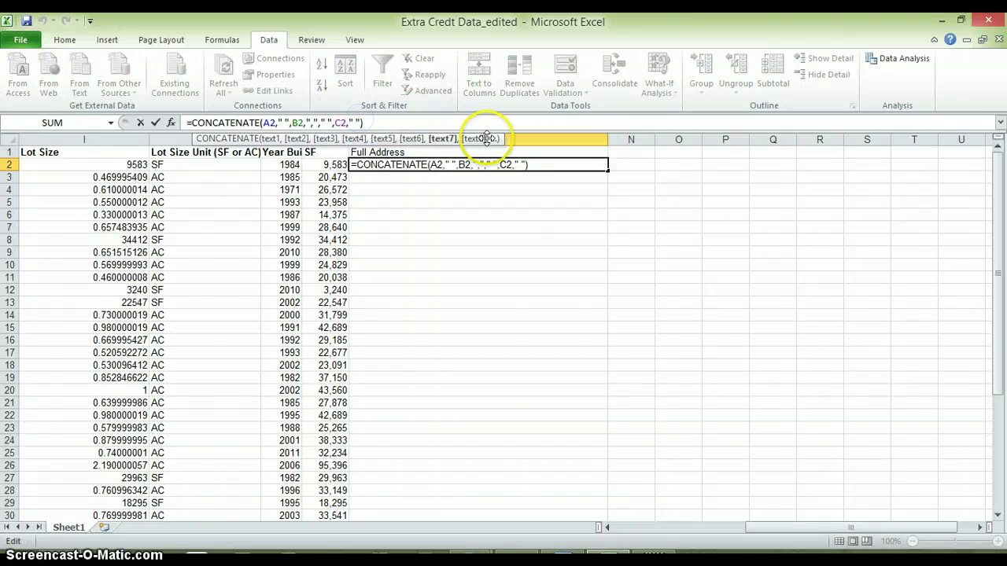
{"action": "type", "text": ","}
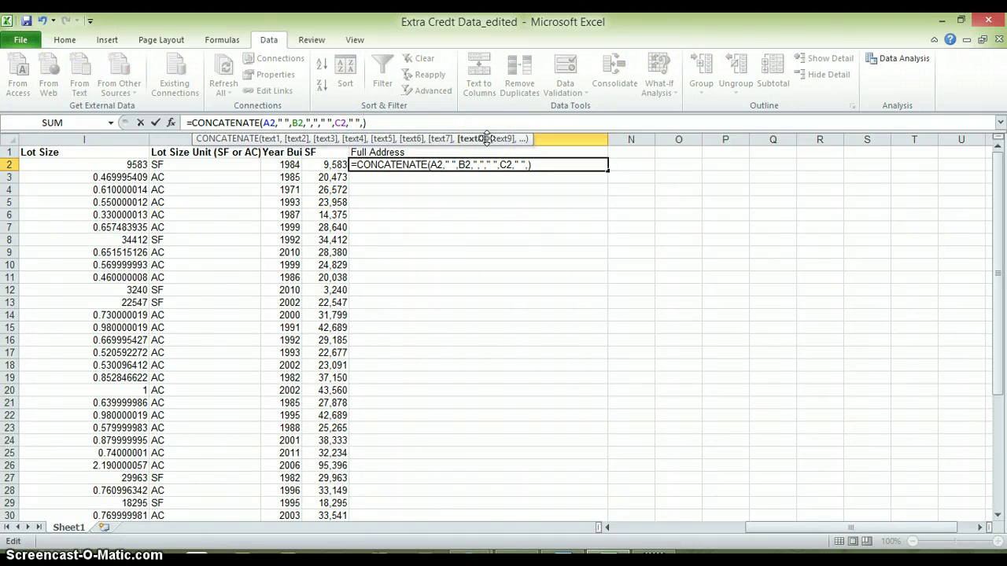
{"action": "type", "text": "D2"}
{"action": "key", "text": "Return"}
Step: Copy the M2 formula down the Full Address column through row 44 and check the filled rows
{"action": "left_click", "coordinate": [472, 165]}
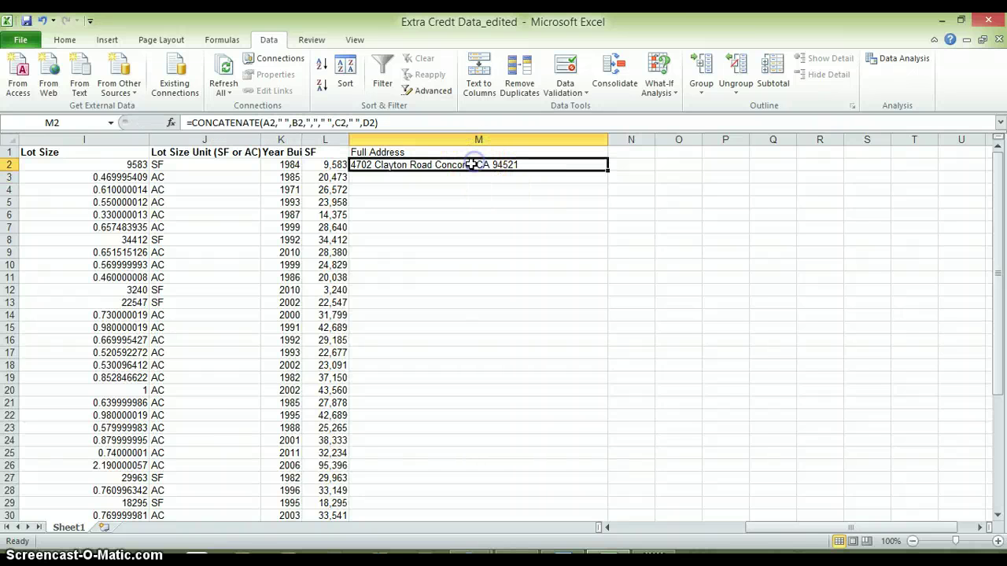
{"action": "key", "text": "ctrl+c"}
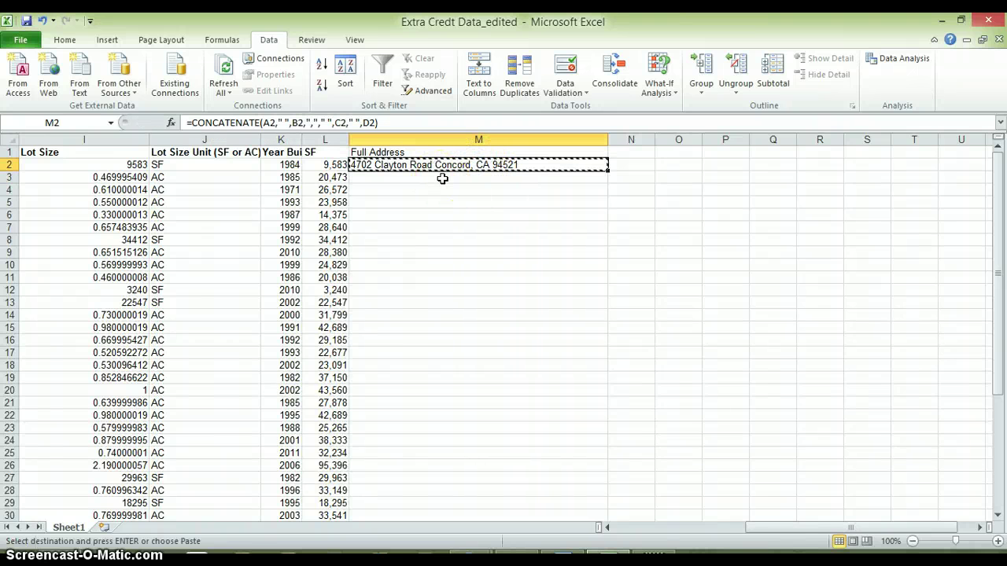
{"action": "key", "text": "shift+Down"}
{"action": "key", "text": "shift+Down"}
{"action": "key", "text": "shift+Down"}
{"action": "key", "text": "shift+Down"}
{"action": "key", "text": "shift+Down"}
{"action": "key", "text": "shift+Down"}
{"action": "key", "text": "shift+Down"}
{"action": "key", "text": "shift+Down"}
{"action": "key", "text": "shift+Down"}
{"action": "key", "text": "shift+Down"}
{"action": "key", "text": "shift+Down"}
{"action": "key", "text": "shift+Down"}
{"action": "key", "text": "shift+Down"}
{"action": "key", "text": "shift+Down"}
{"action": "key", "text": "shift+Down"}
{"action": "key", "text": "shift+Down"}
{"action": "key", "text": "shift+Down"}
{"action": "key", "text": "shift+Down"}
{"action": "key", "text": "shift+Down"}
{"action": "key", "text": "shift+Down"}
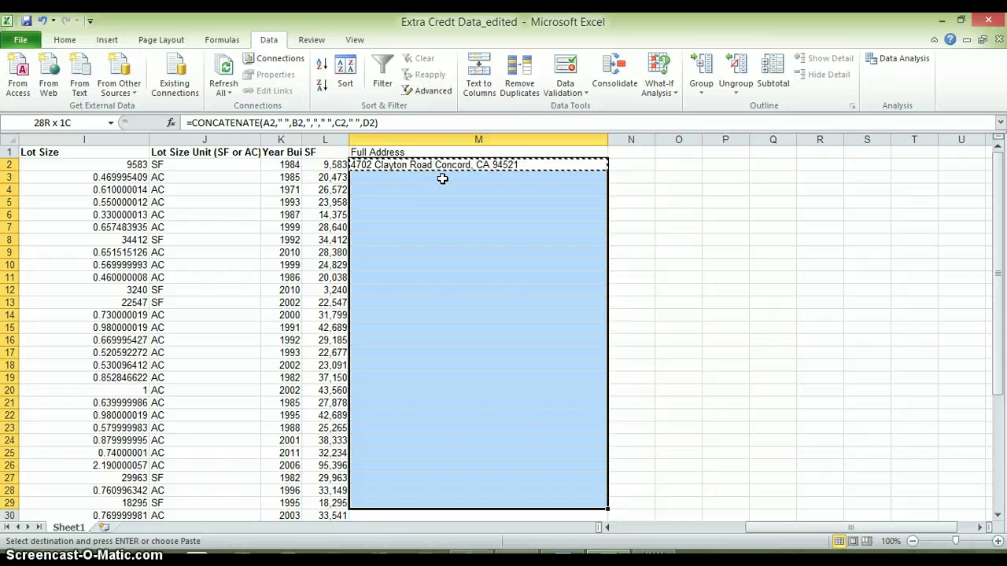
{"action": "key", "text": "shift+Down"}
{"action": "key", "text": "shift+Down"}
{"action": "key", "text": "shift+Down"}
{"action": "key", "text": "shift+Down"}
{"action": "key", "text": "shift+Down"}
{"action": "key", "text": "shift+Down"}
{"action": "key", "text": "shift+Down"}
{"action": "key", "text": "shift+Down"}
{"action": "key", "text": "shift+Down"}
{"action": "key", "text": "shift+Down"}
{"action": "key", "text": "shift+Down"}
{"action": "key", "text": "shift+Down"}
{"action": "key", "text": "shift+Down"}
{"action": "key", "text": "shift+Down"}
{"action": "key", "text": "shift+Down"}
{"action": "key", "text": "shift+Down"}
{"action": "key", "text": "shift+Down"}
{"action": "key", "text": "shift+Down"}
{"action": "key", "text": "shift+Down"}
{"action": "key", "text": "shift+Down"}
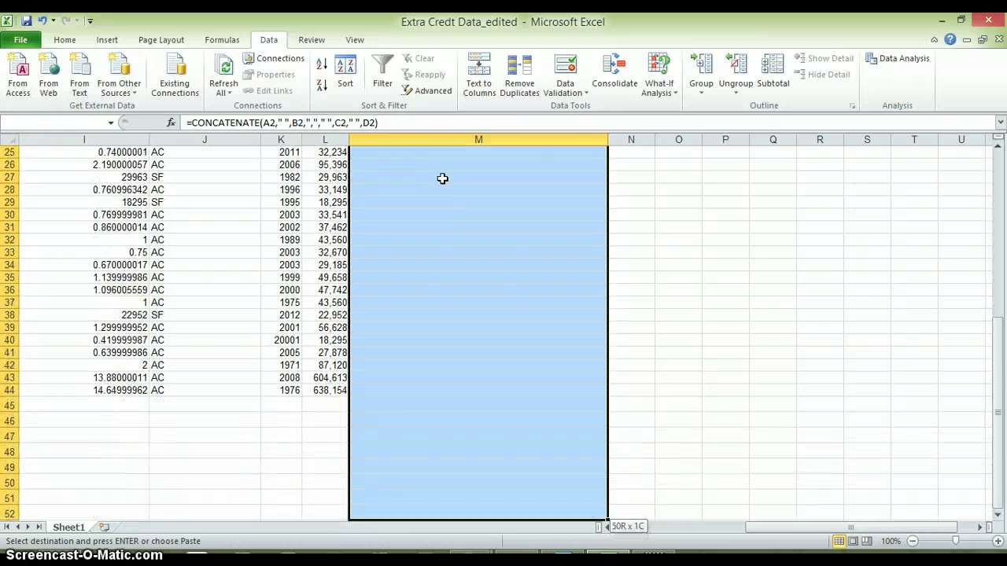
{"action": "key", "text": "shift+Down"}
{"action": "key", "text": "shift+Down"}
{"action": "key", "text": "shift+Up"}
{"action": "key", "text": "shift+Up"}
{"action": "key", "text": "shift+Up"}
{"action": "key", "text": "shift+Up"}
{"action": "key", "text": "shift+Up"}
{"action": "key", "text": "shift+Up"}
{"action": "key", "text": "shift+Up"}
{"action": "key", "text": "shift+Up"}
{"action": "key", "text": "shift+Up"}
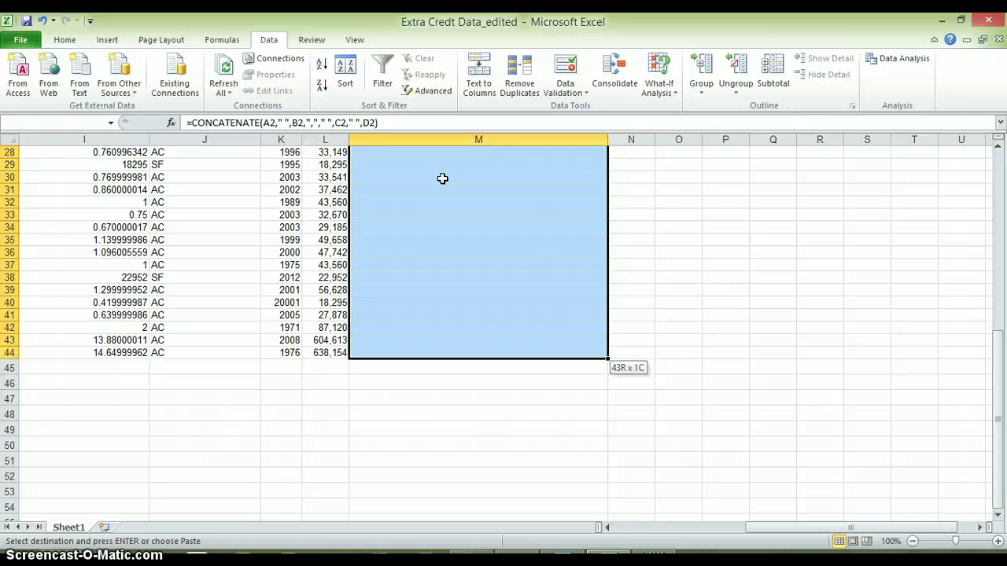
{"action": "key", "text": "Return"}
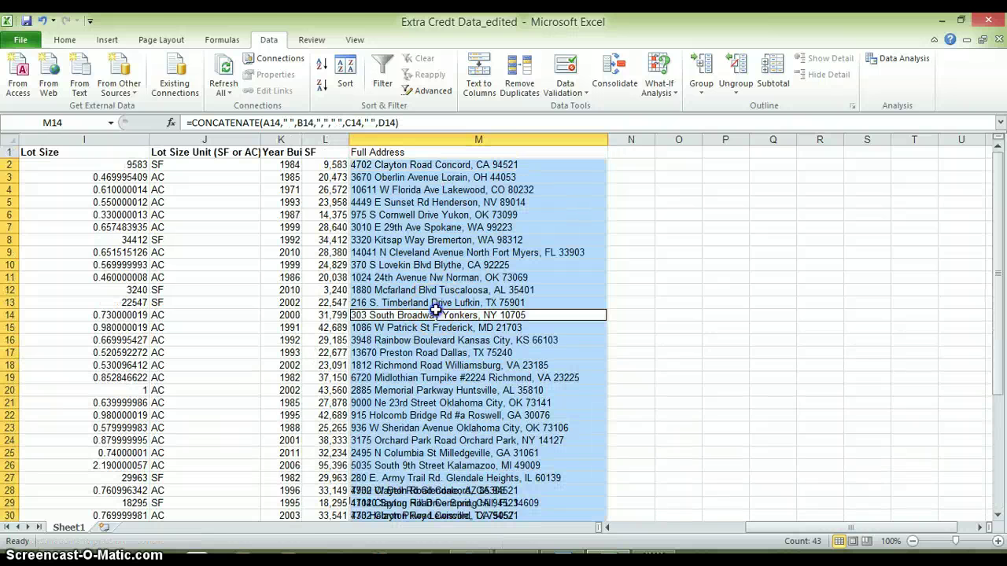
{"action": "left_click", "coordinate": [469, 254]}
{"action": "scroll", "coordinate": [469, 255], "scroll_direction": "down", "scroll_amount": 3}
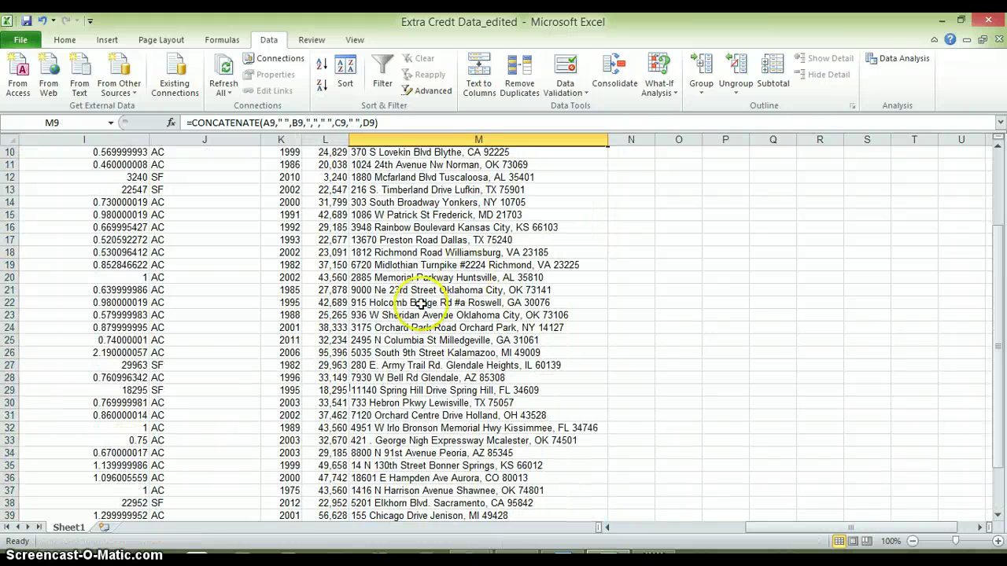
Step: Save the workbook in Documents under its existing name as an Excel Workbook, replacing the existing file
{"action": "left_click", "coordinate": [20, 39]}
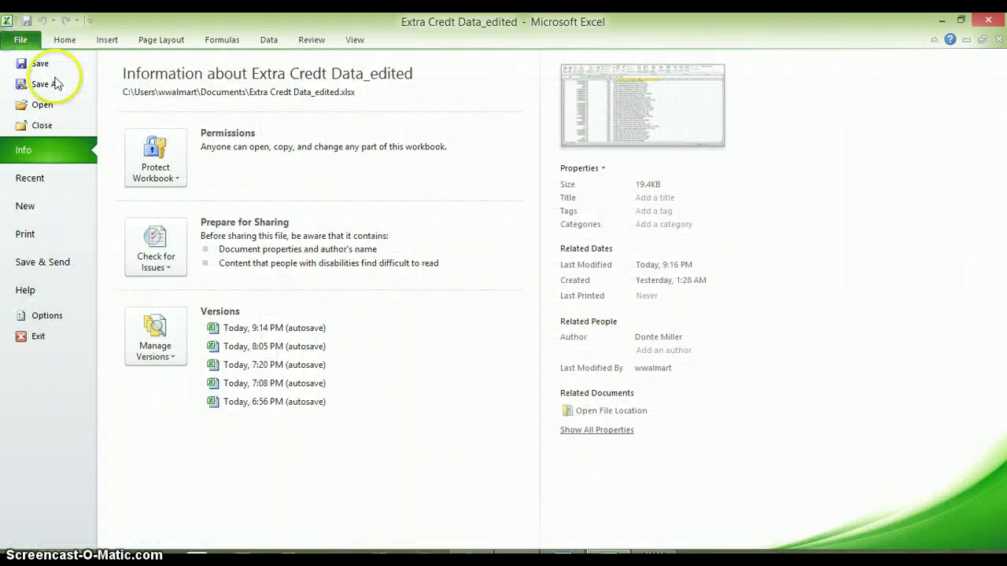
{"action": "left_click", "coordinate": [55, 84]}
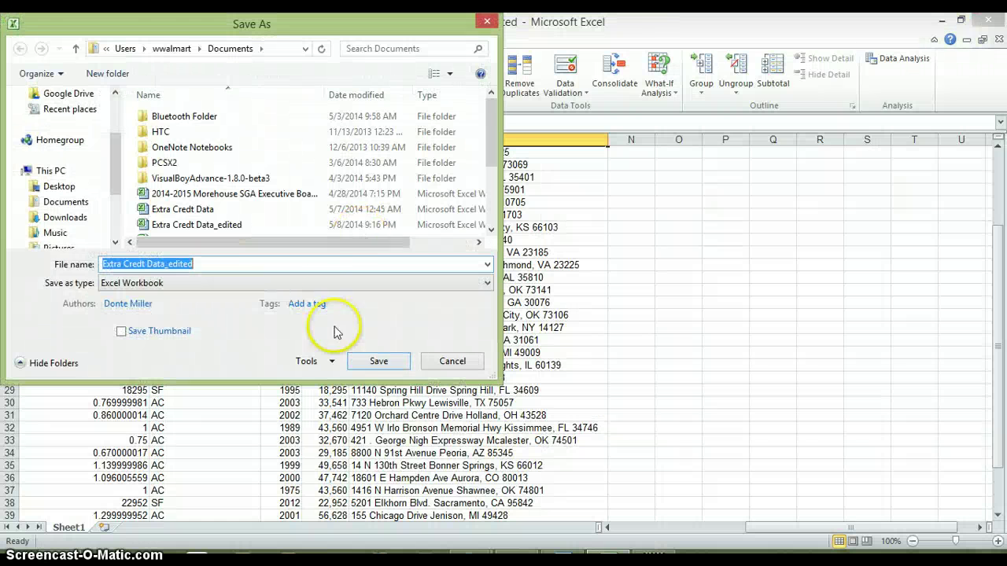
{"action": "left_click", "coordinate": [382, 364]}
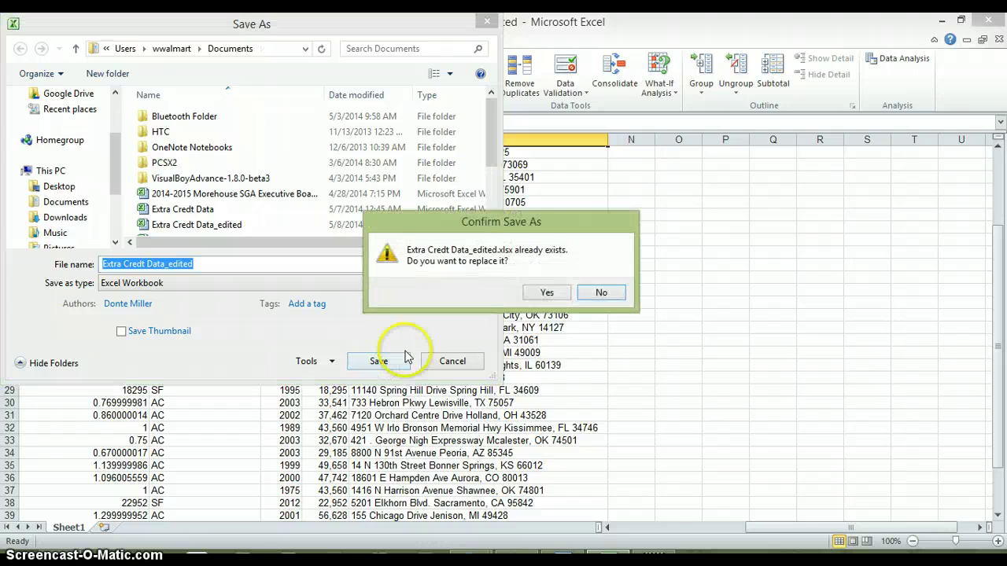
{"action": "left_click", "coordinate": [550, 292]}
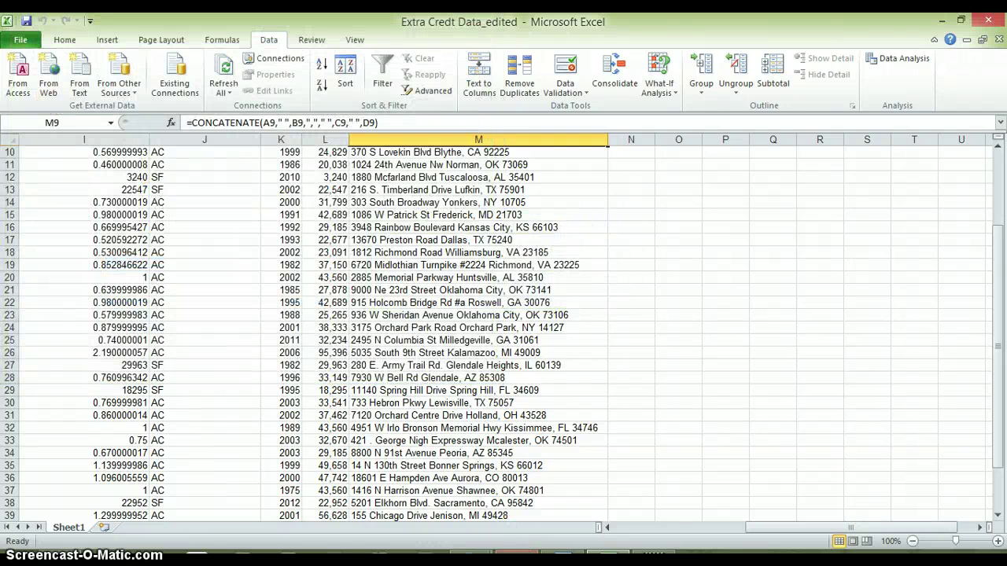
Step: Switch to Chrome and open Google Drive from the Google apps
{"action": "left_click", "coordinate": [517, 557]}
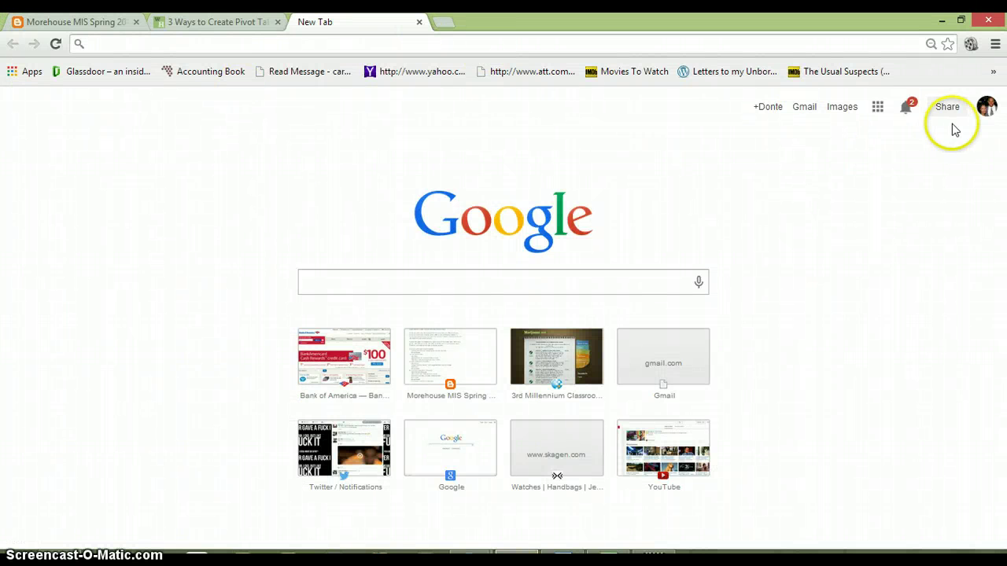
{"action": "left_click", "coordinate": [877, 106]}
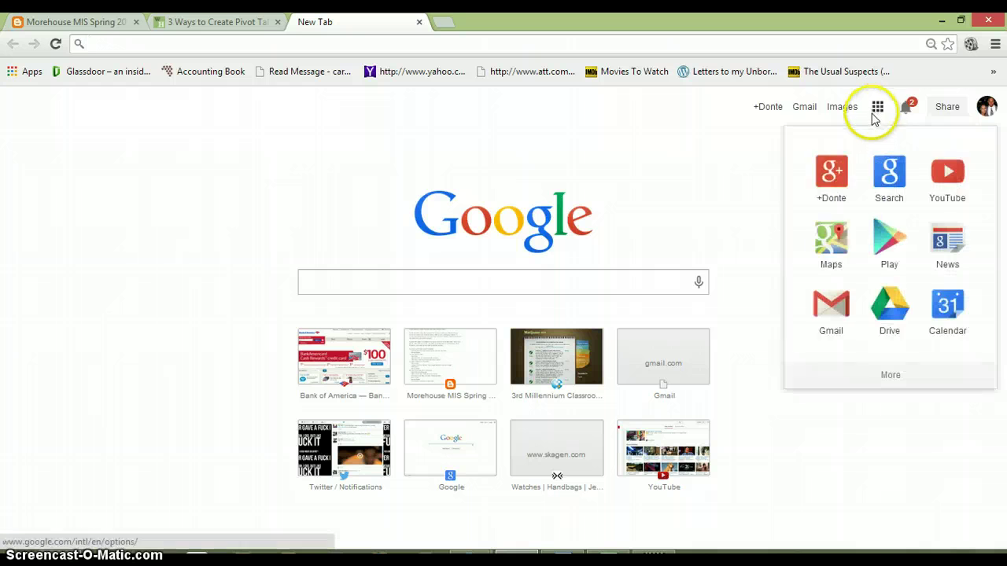
{"action": "left_click", "coordinate": [887, 300]}
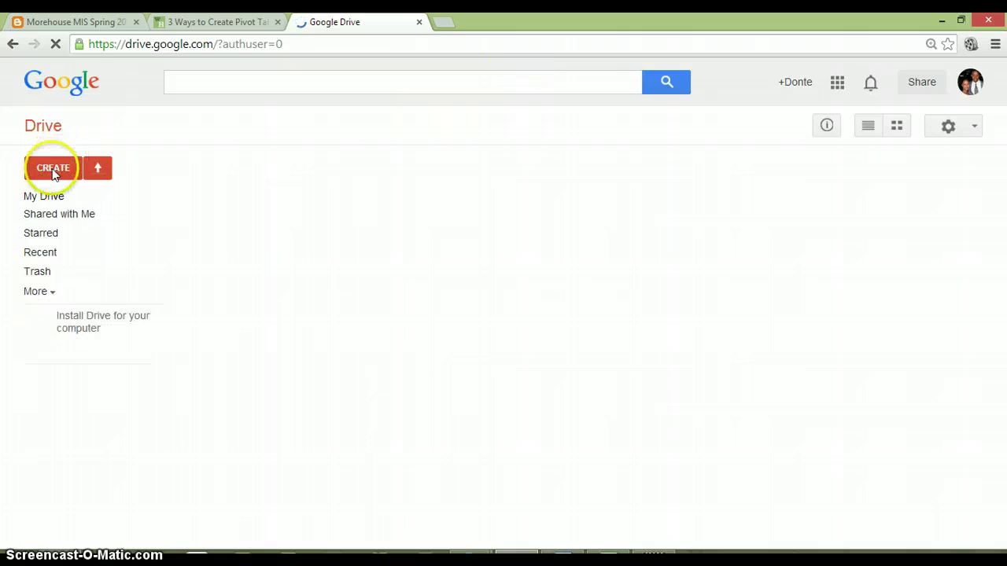
Step: Create a new Fusion Table in Google Drive
{"action": "left_click", "coordinate": [180, 167]}
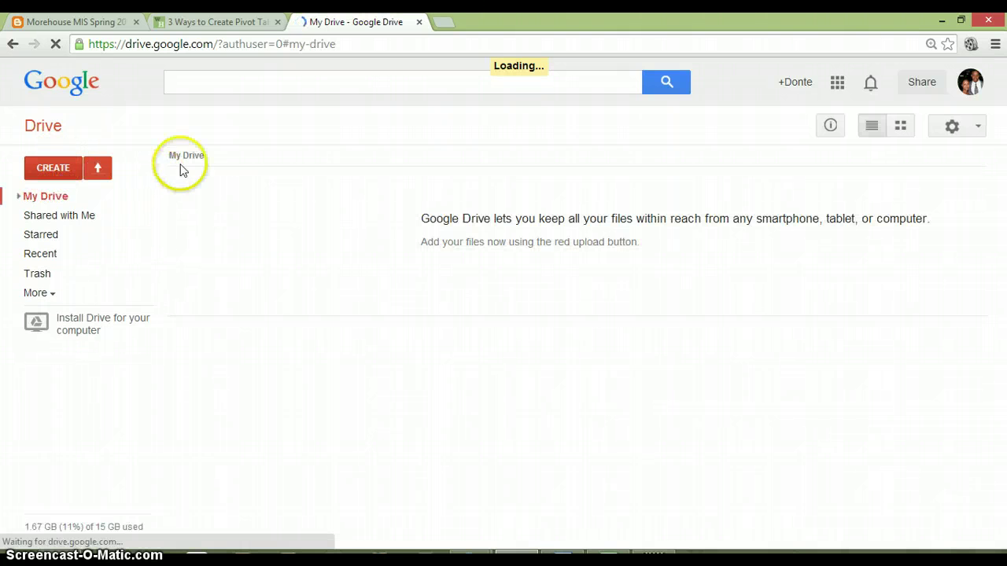
{"action": "left_click", "coordinate": [51, 167]}
{"action": "left_click", "coordinate": [56, 170]}
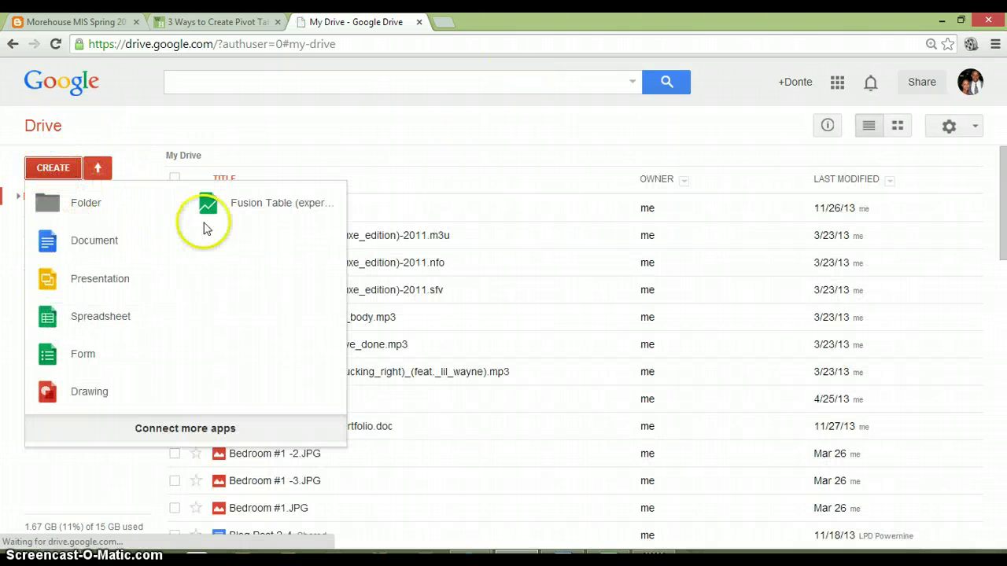
{"action": "left_click", "coordinate": [248, 218]}
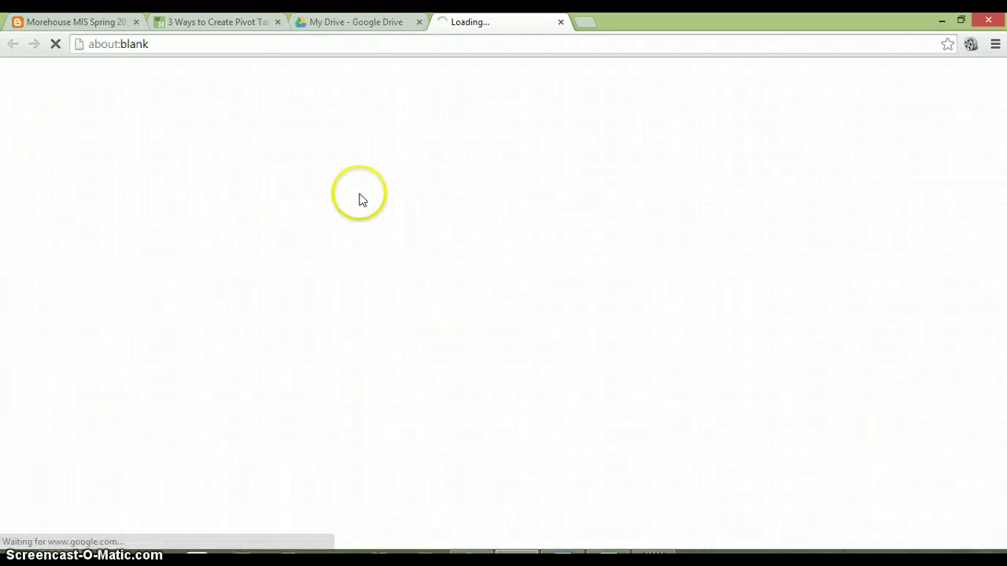
{"action": "left_click", "coordinate": [527, 222]}
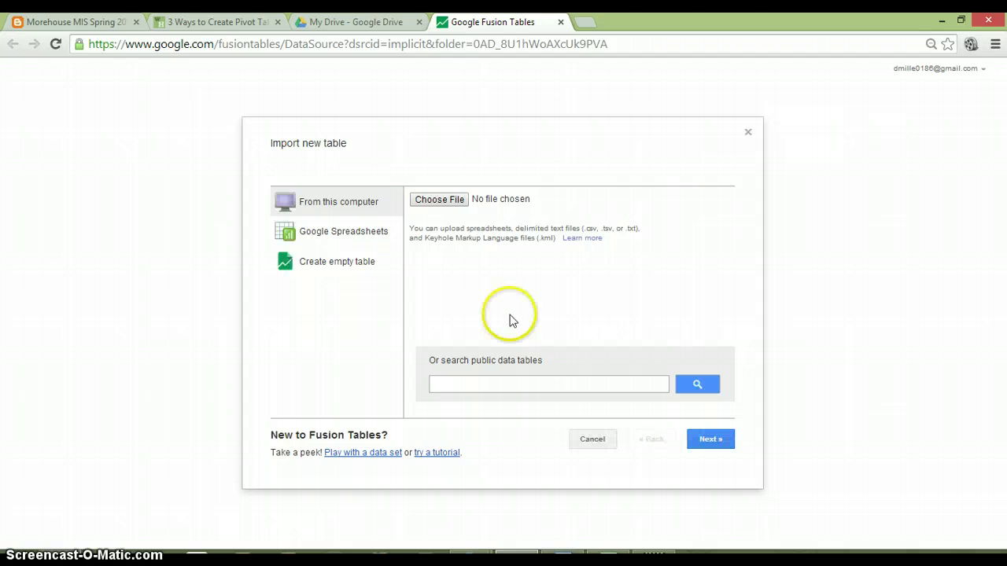
Step: Load Extra Credt Data_edited.xlsx from the Documents folder into the new table, using row 1 for the column names
{"action": "left_click", "coordinate": [453, 205]}
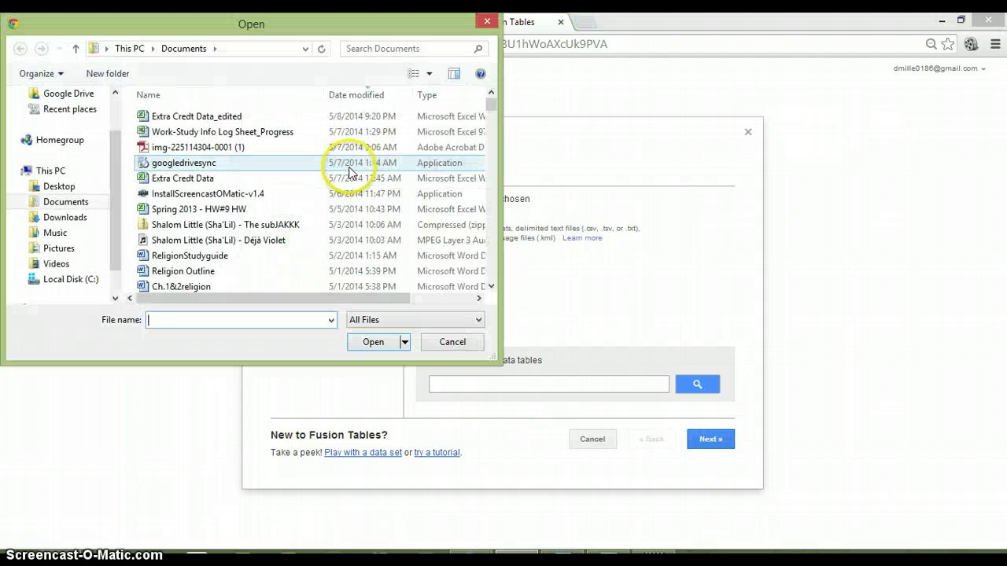
{"action": "left_click", "coordinate": [208, 116]}
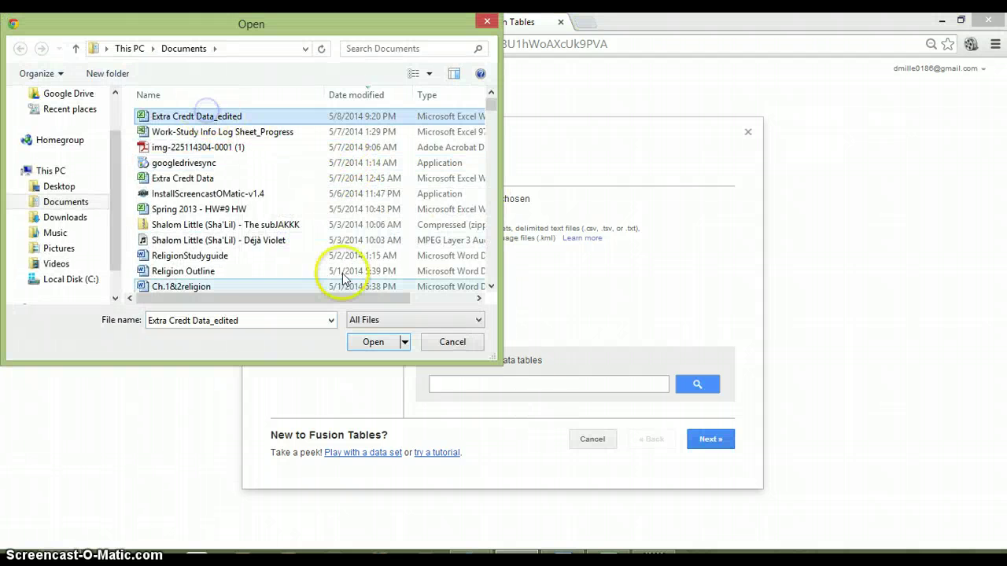
{"action": "left_click", "coordinate": [375, 343]}
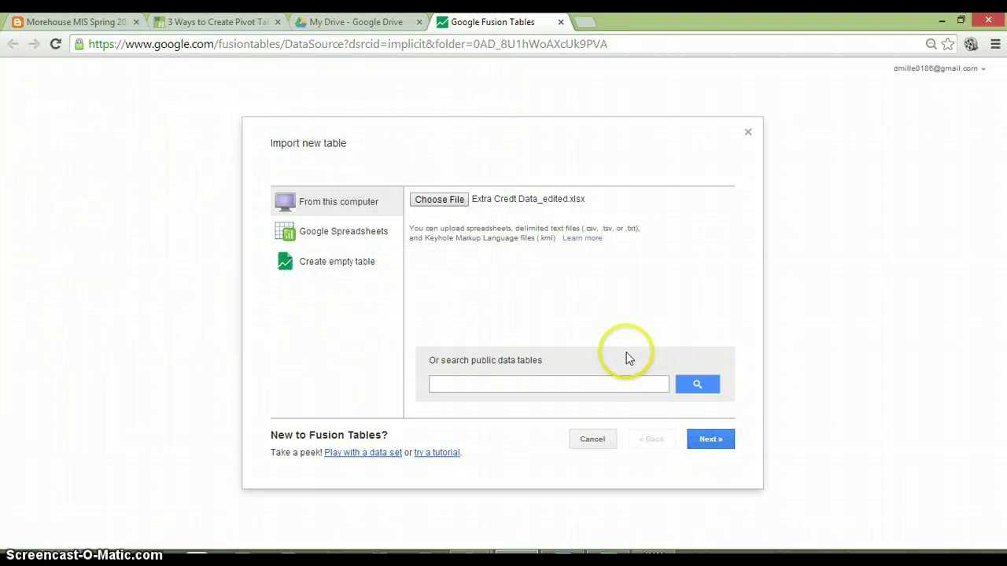
{"action": "left_click", "coordinate": [722, 442]}
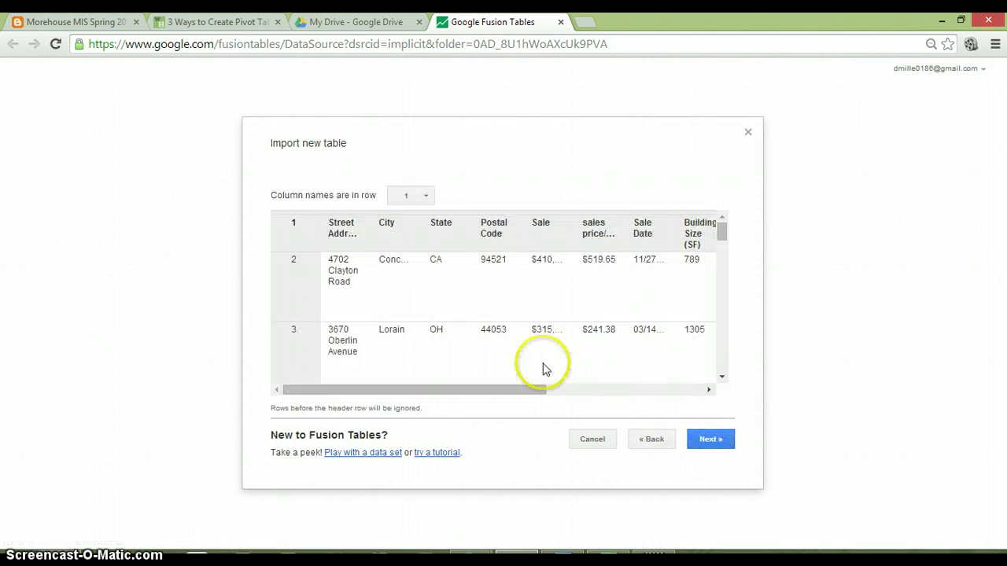
{"action": "left_click_drag", "start_coordinate": [441, 391], "coordinate": [651, 393]}
{"action": "left_click", "coordinate": [711, 439]}
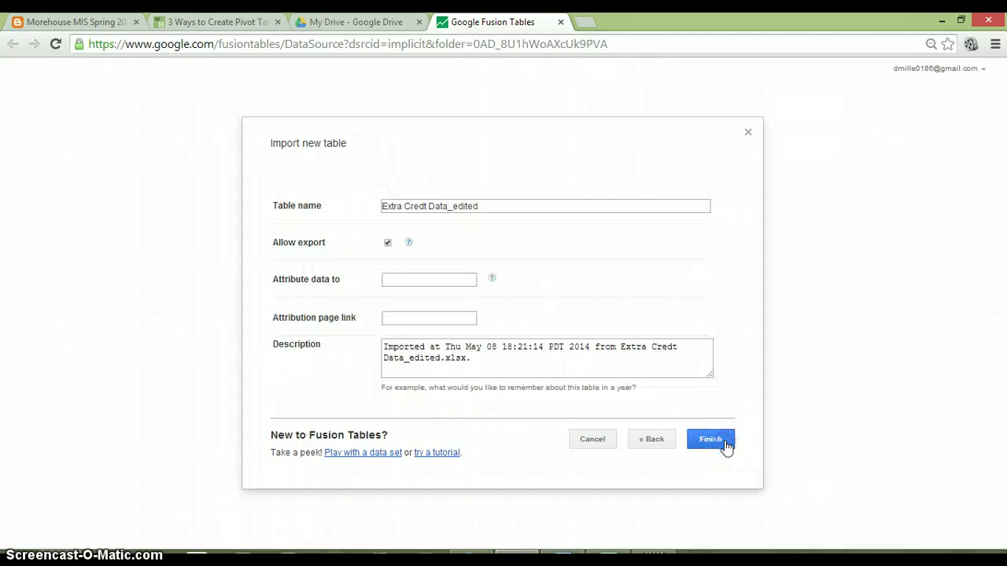
Step: Name the table Building Sales by State and finish the import
{"action": "double_click", "coordinate": [480, 206]}
{"action": "key", "text": "ctrl+a"}
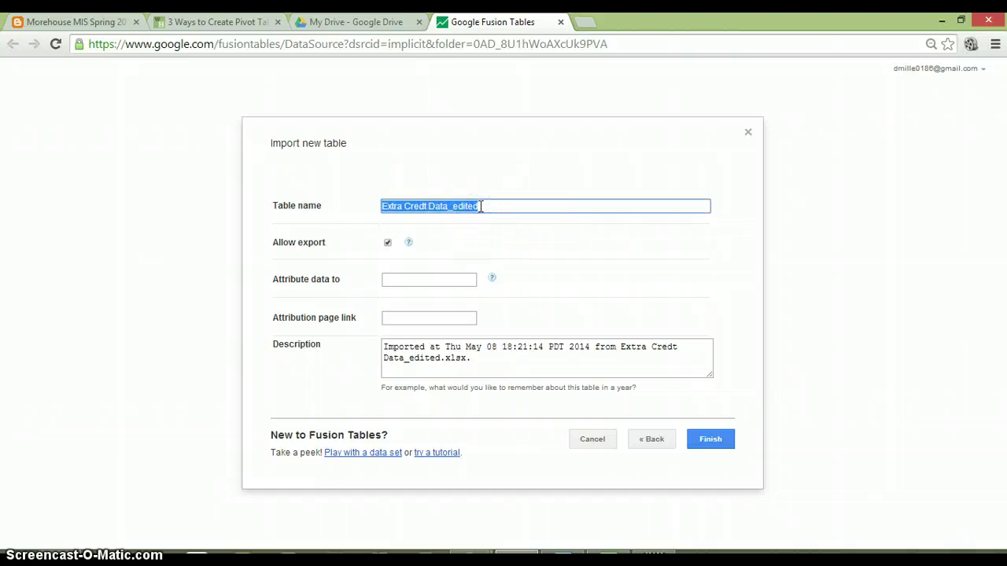
{"action": "type", "text": "Bud"}
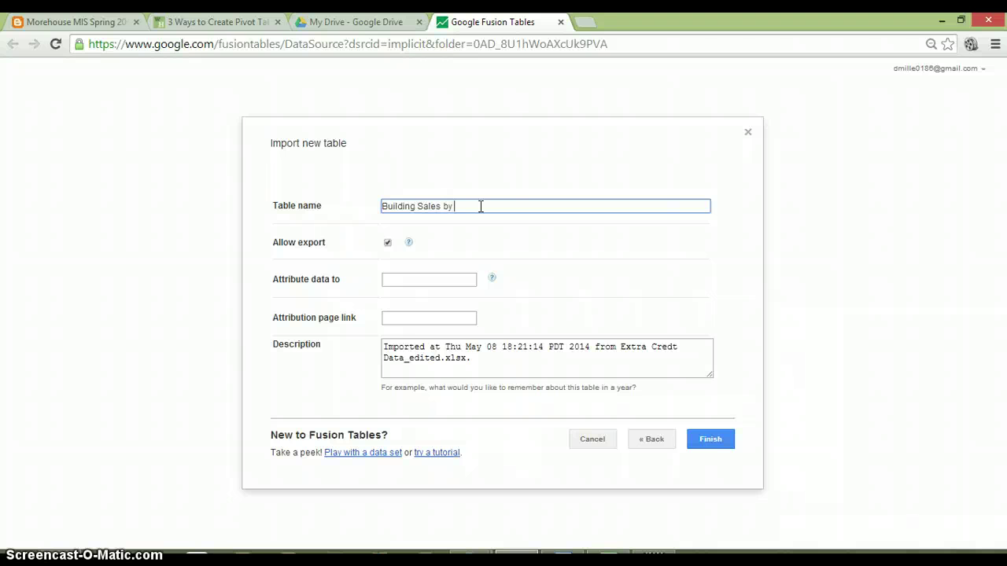
{"action": "left_click", "coordinate": [710, 440]}
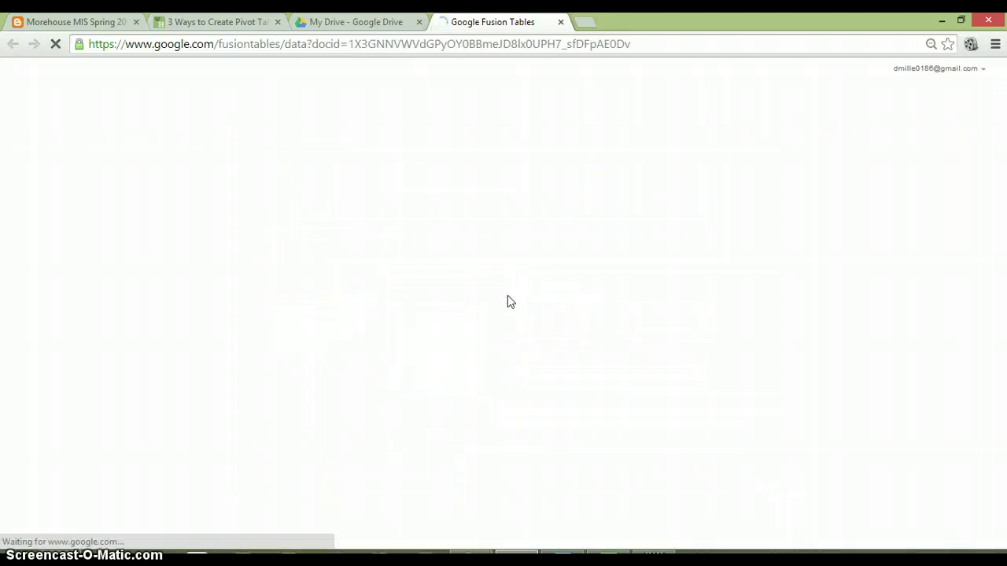
{"action": "left_click", "coordinate": [469, 262]}
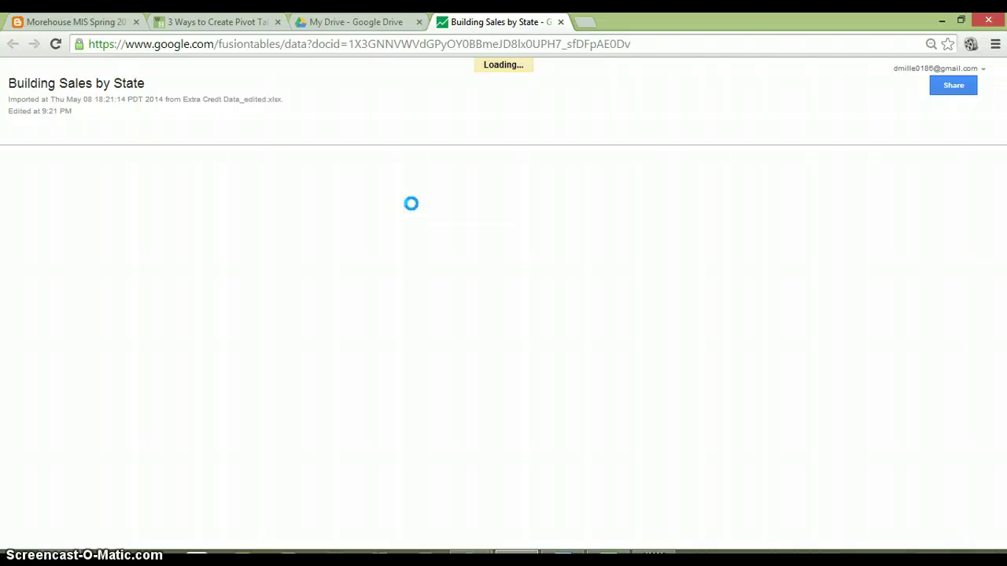
Step: Open the Map of Full Address, let the addresses geocode, and frame the markers across the United States
{"action": "left_click", "coordinate": [306, 135]}
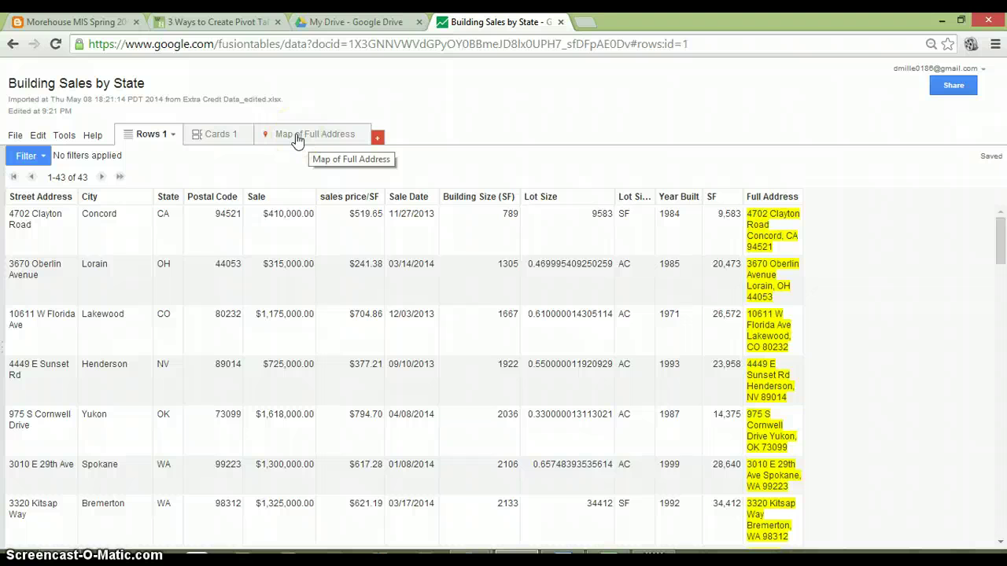
{"action": "left_click", "coordinate": [298, 139]}
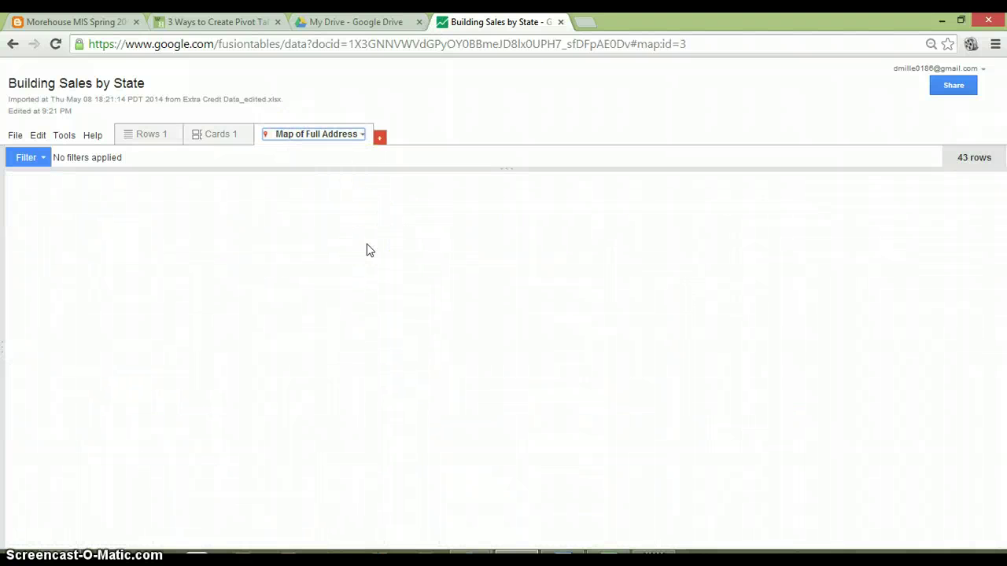
{"action": "left_click", "coordinate": [295, 228]}
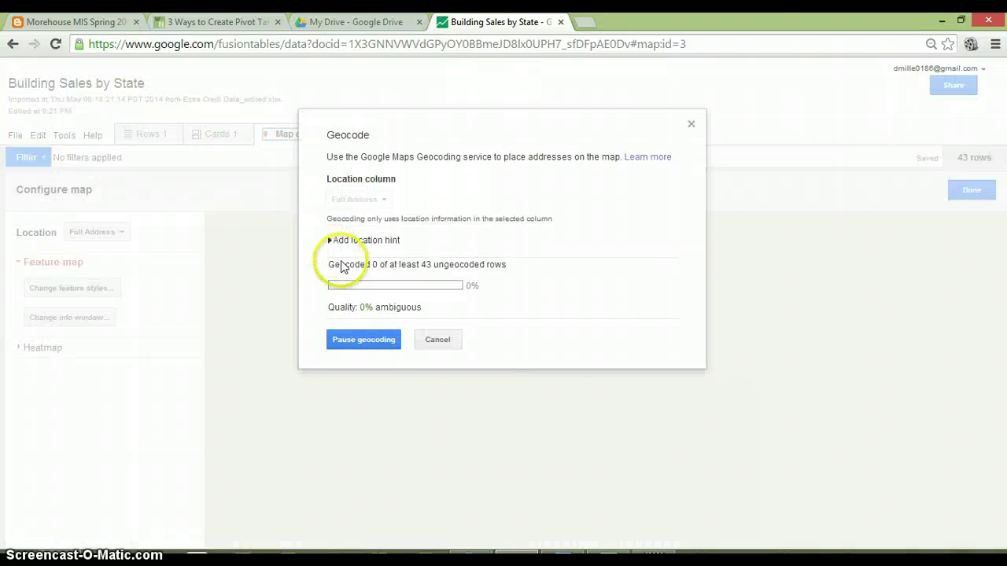
{"action": "left_click", "coordinate": [555, 297]}
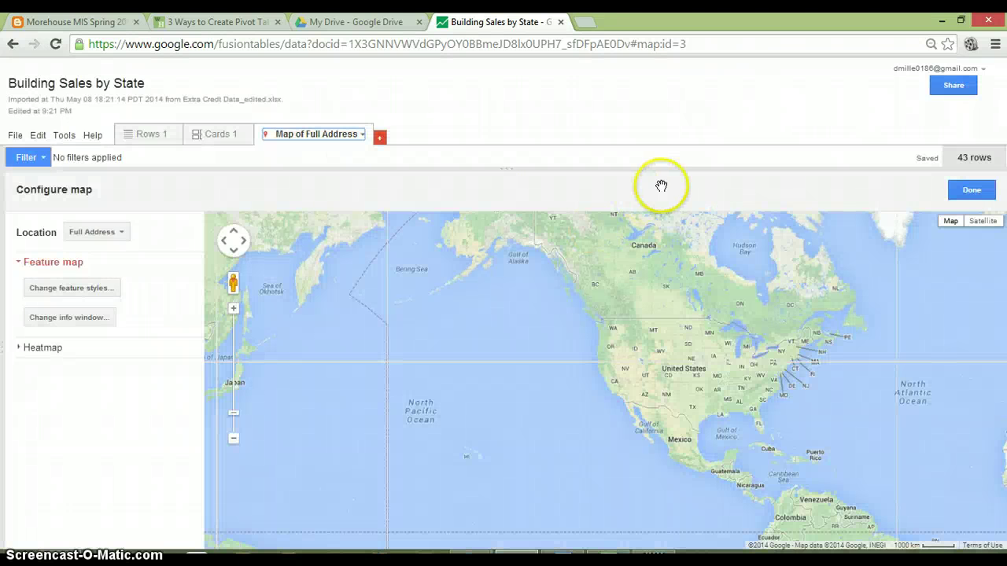
{"action": "scroll", "coordinate": [747, 360], "scroll_direction": "up", "scroll_amount": 2}
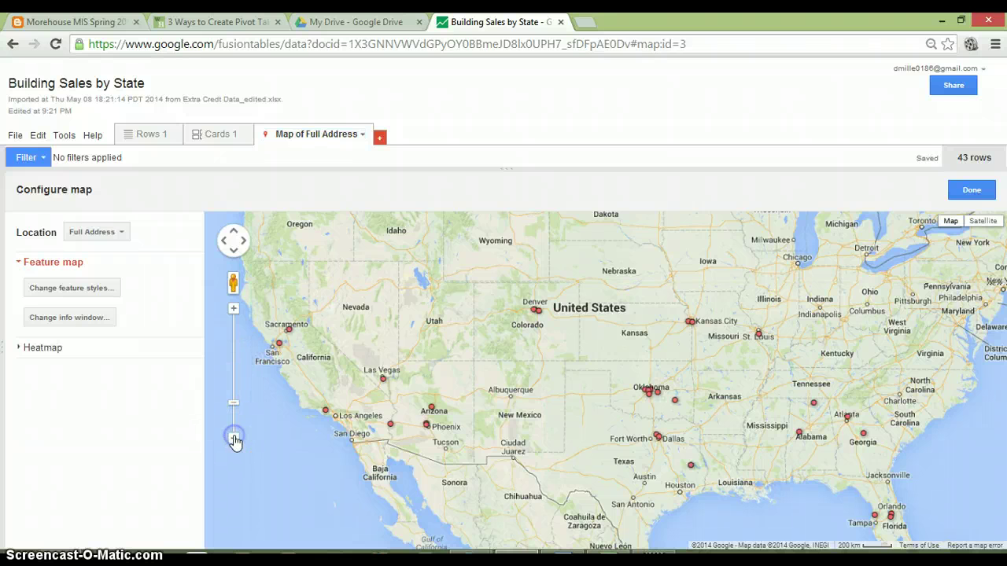
{"action": "left_click", "coordinate": [233, 439]}
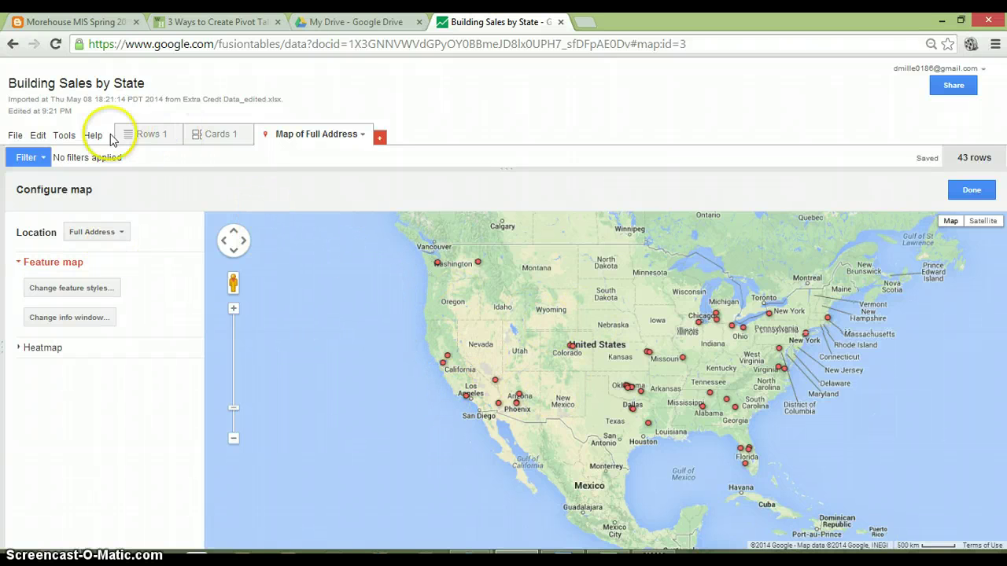
Step: Divide the map marker icons into 4 buckets by sales price/SF, apply that column's full value range, and save the style
{"action": "left_click", "coordinate": [64, 292]}
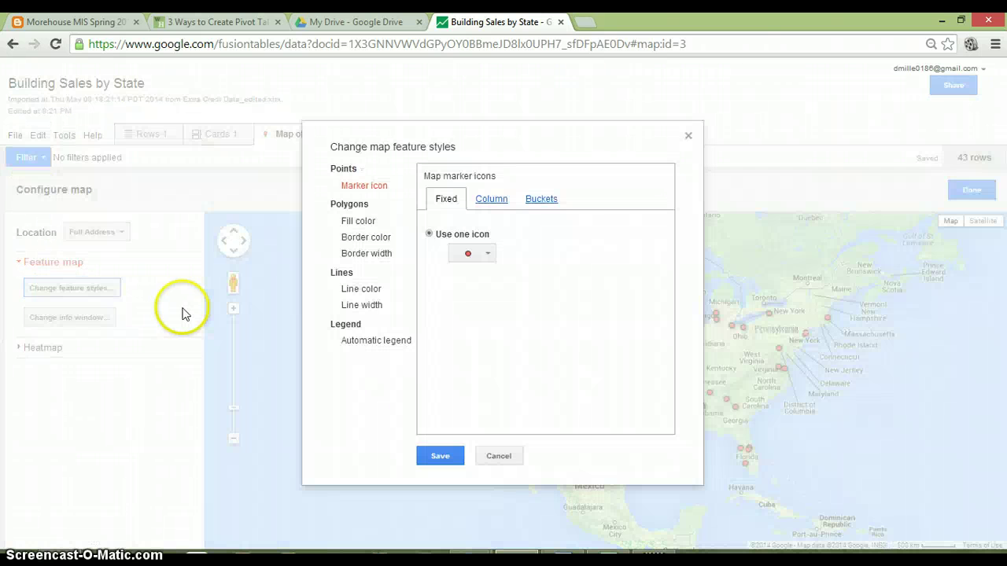
{"action": "left_click", "coordinate": [379, 193]}
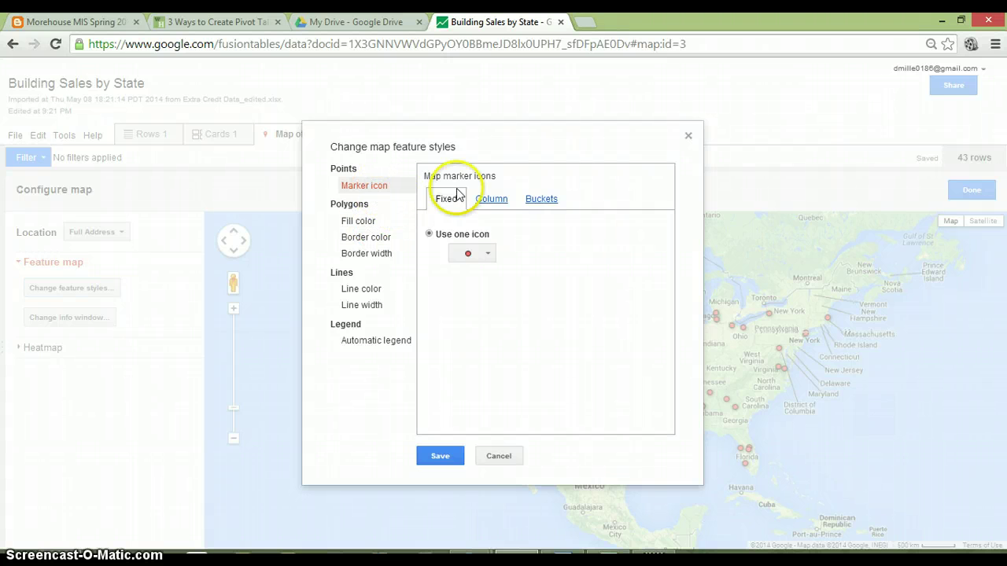
{"action": "left_click", "coordinate": [550, 205]}
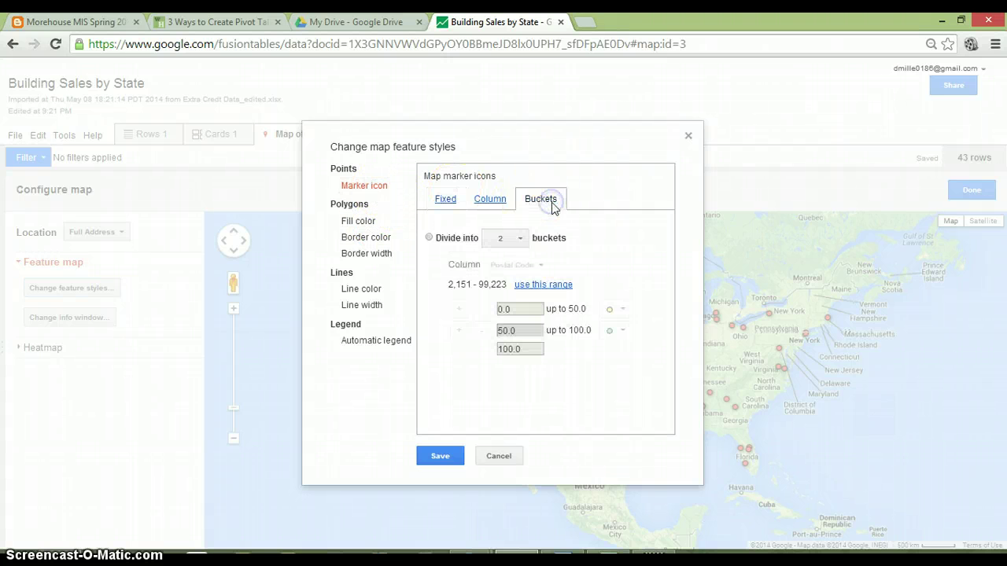
{"action": "left_click", "coordinate": [520, 238]}
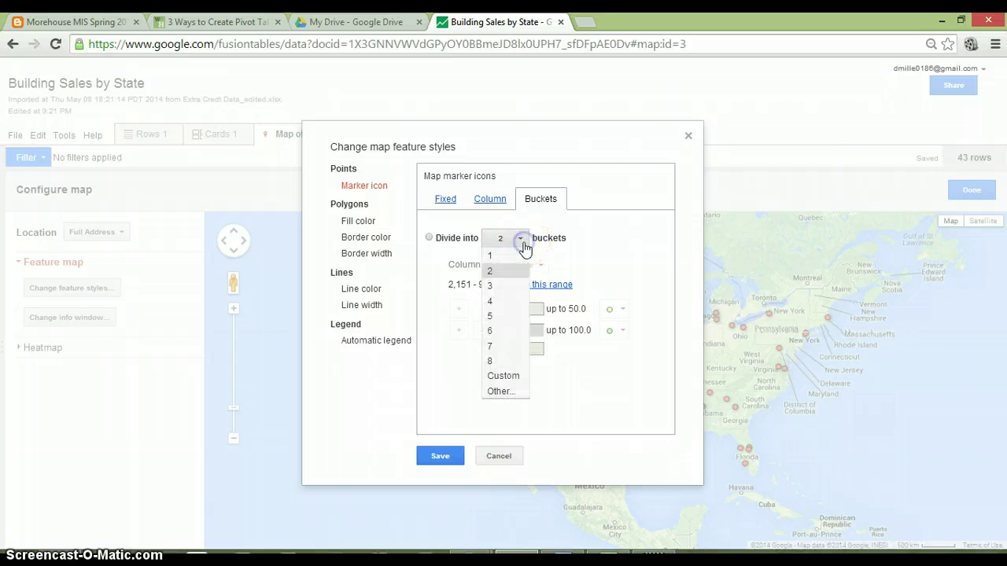
{"action": "left_click", "coordinate": [502, 303]}
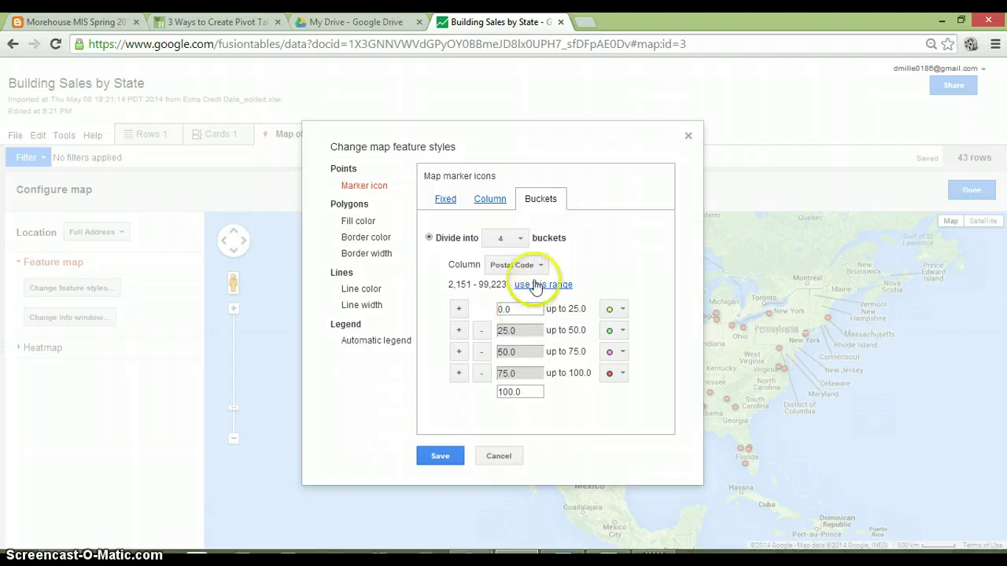
{"action": "left_click", "coordinate": [529, 266]}
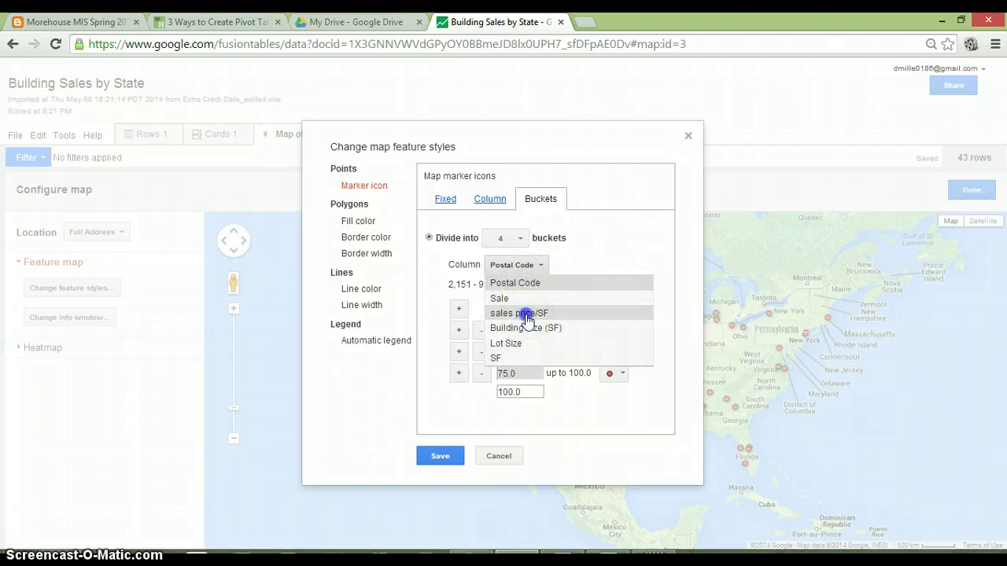
{"action": "left_click", "coordinate": [527, 318]}
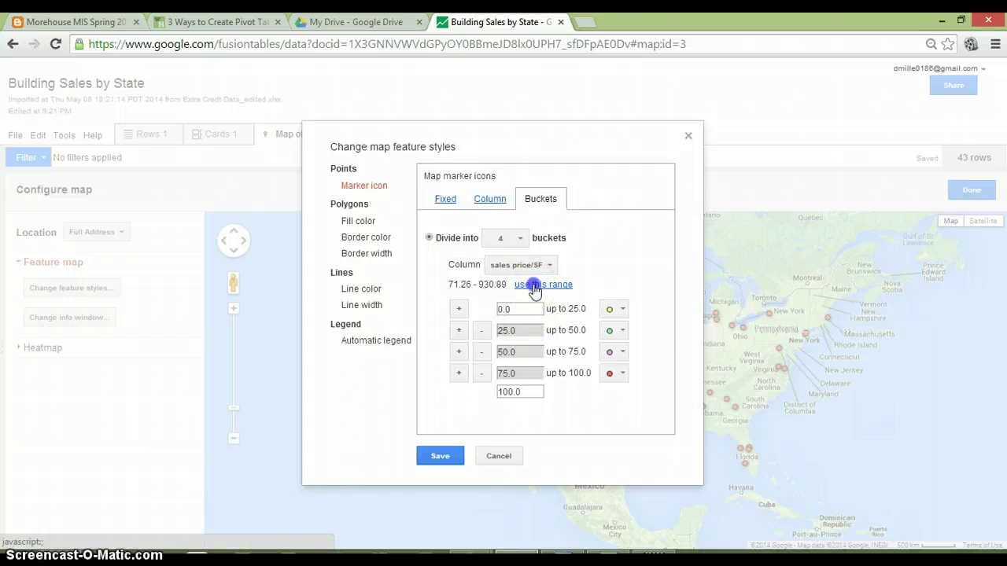
{"action": "left_click", "coordinate": [534, 286]}
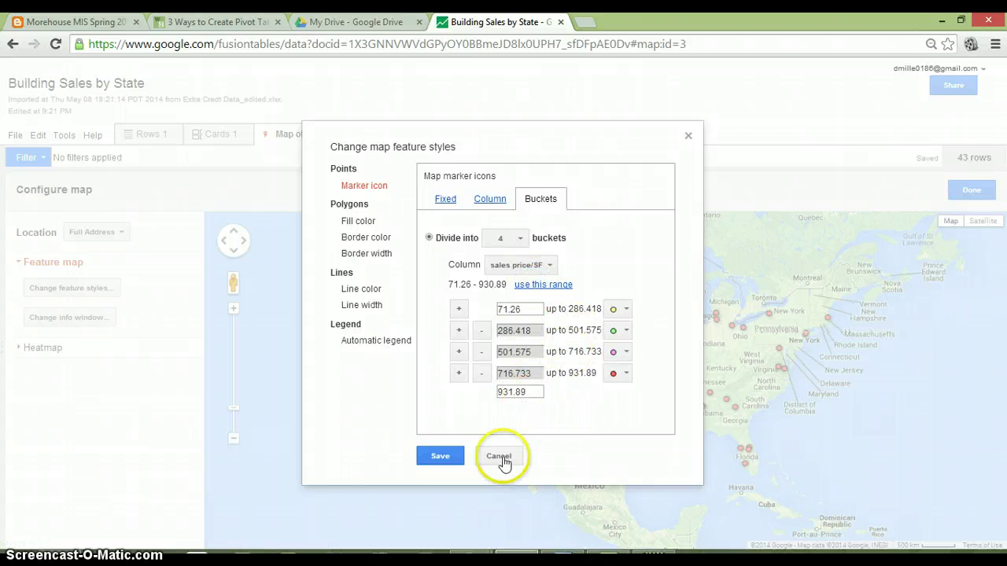
{"action": "left_click", "coordinate": [438, 458]}
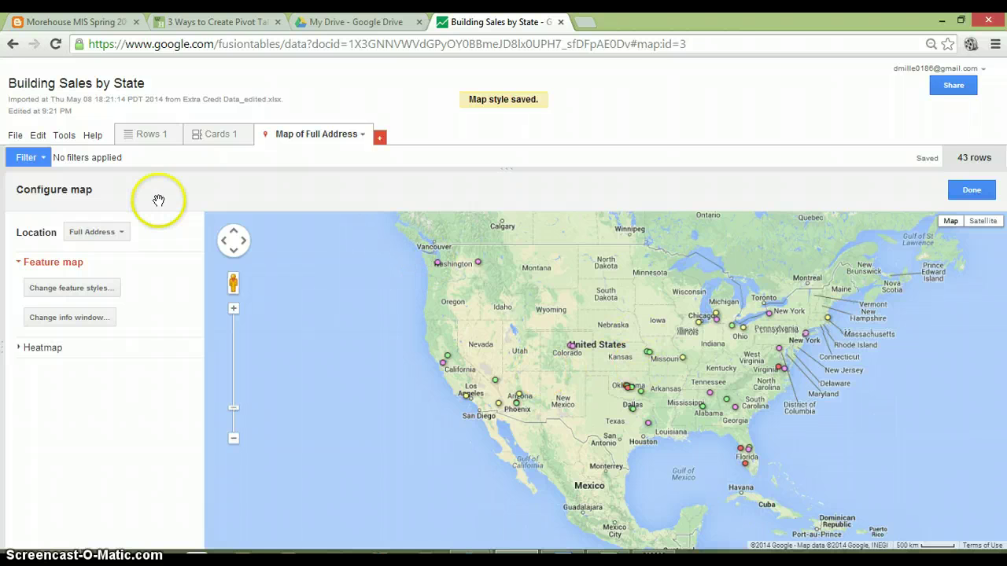
Step: Show an automatic marker legend titled sales price/SF in the map's lower-right corner and save the style
{"action": "left_click", "coordinate": [45, 298]}
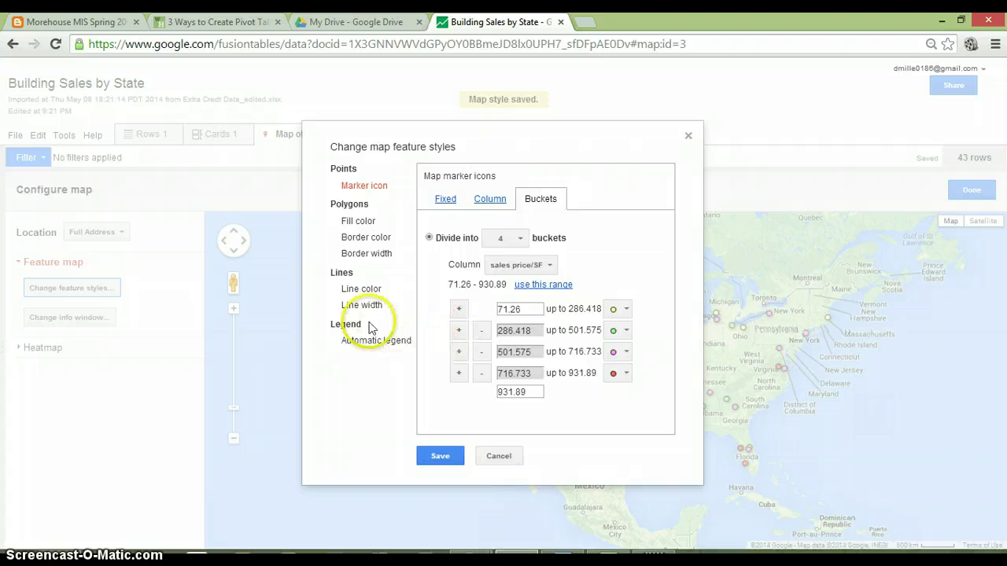
{"action": "left_click", "coordinate": [370, 346]}
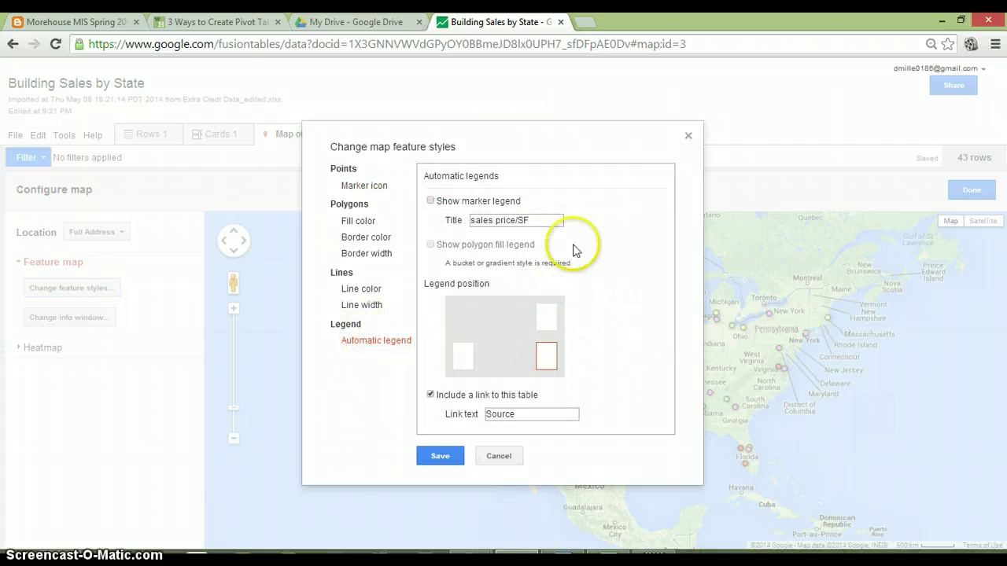
{"action": "left_click", "coordinate": [431, 201]}
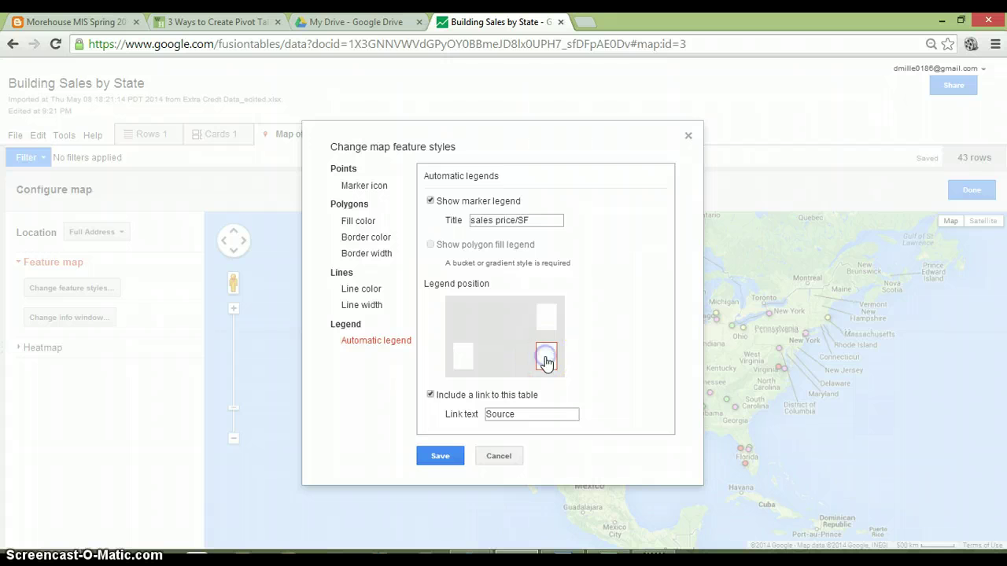
{"action": "left_click", "coordinate": [442, 457]}
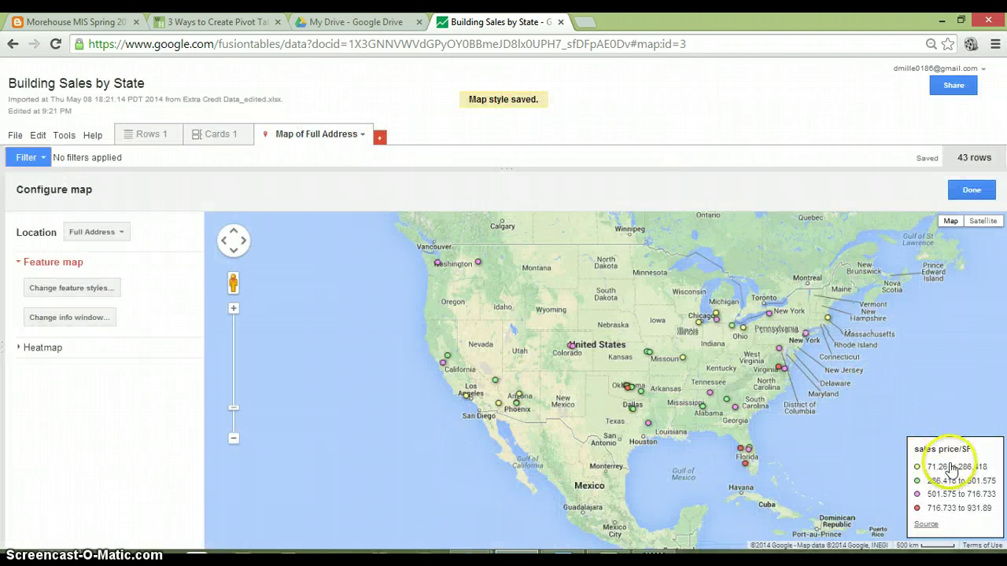
{"action": "left_click_drag", "start_coordinate": [949, 467], "coordinate": [929, 453]}
{"action": "left_click", "coordinate": [929, 454]}
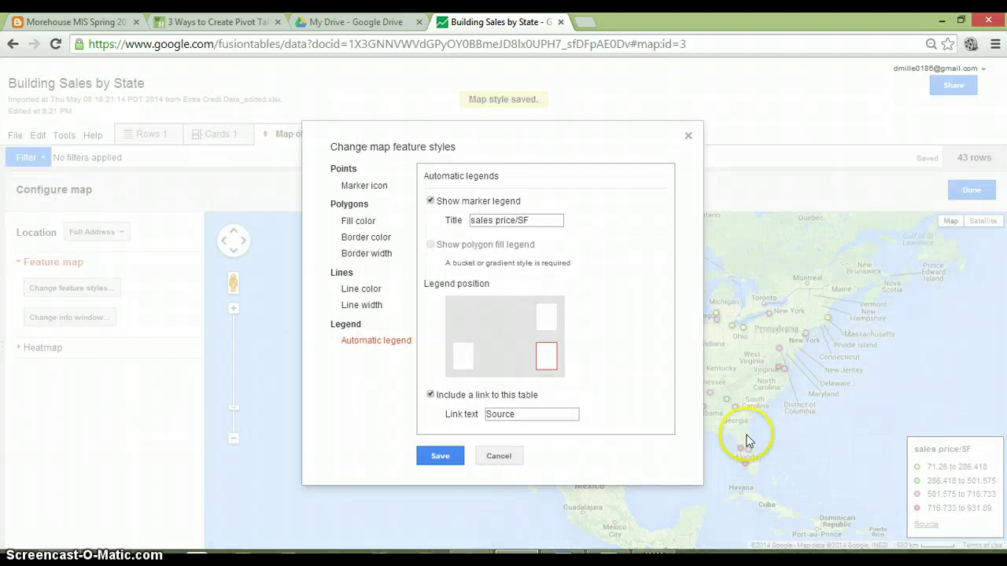
{"action": "left_click", "coordinate": [496, 456]}
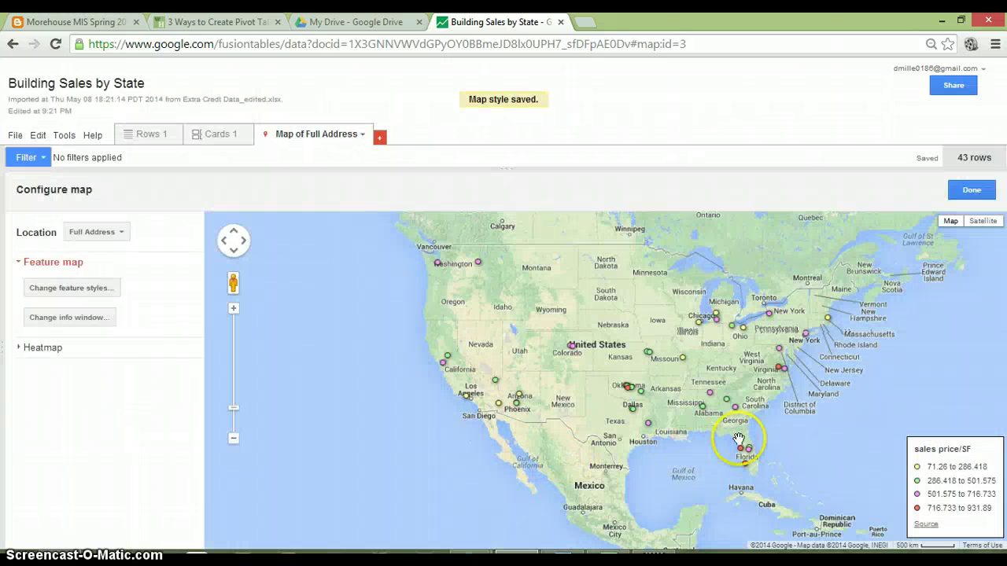